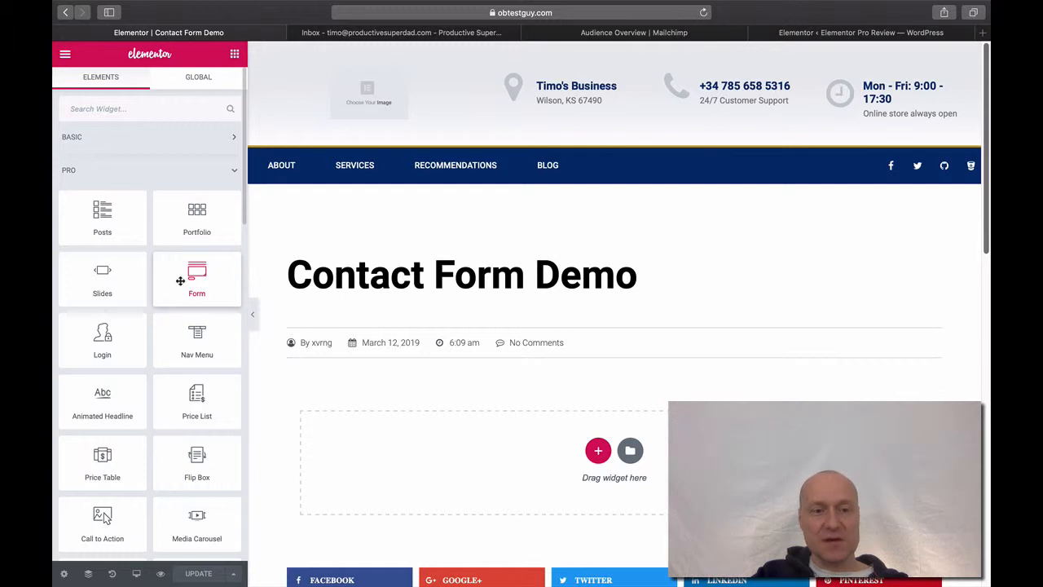
Drop the Pro Form widget into the page's empty section, giving default Name, Email and Message fields
drag(180, 284, 519, 436)
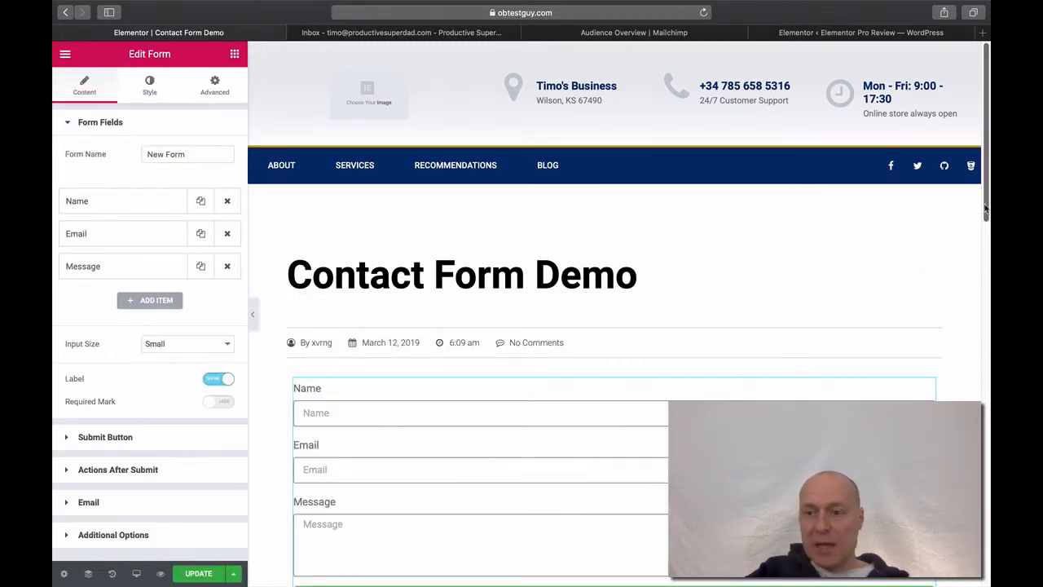
drag(986, 208, 979, 235)
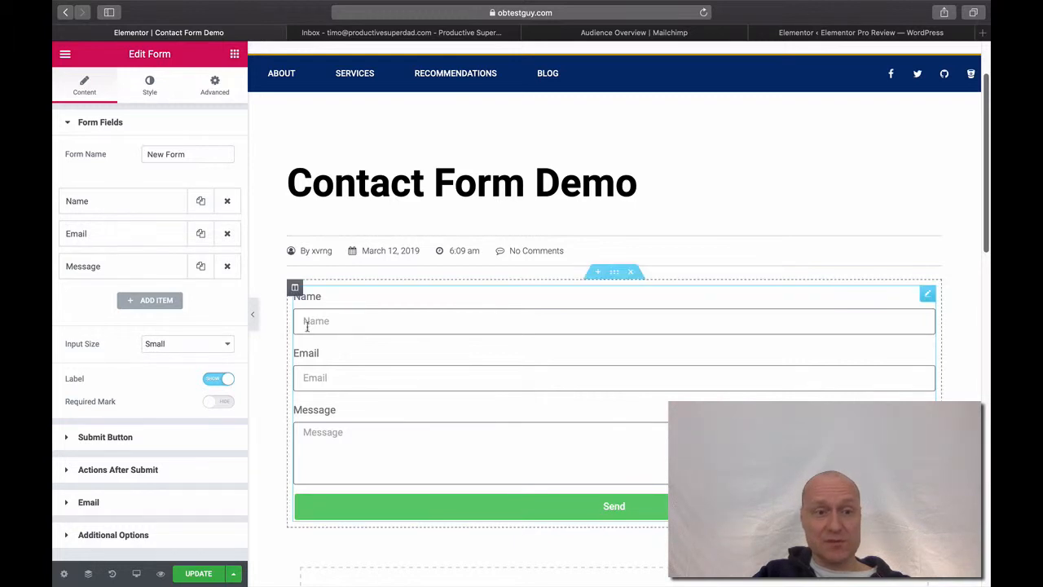
click(157, 302)
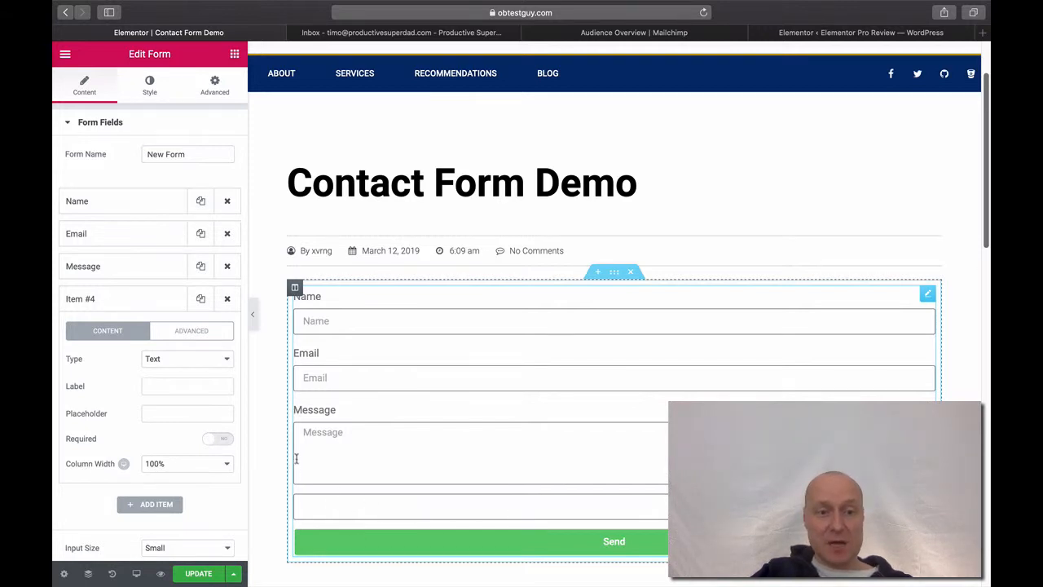
click(228, 302)
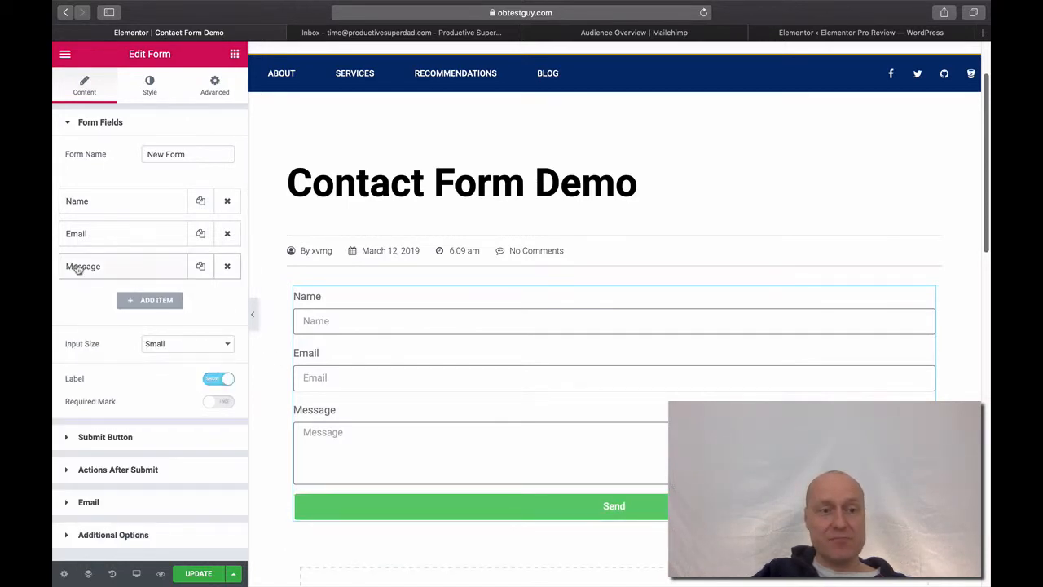
drag(77, 268, 76, 238)
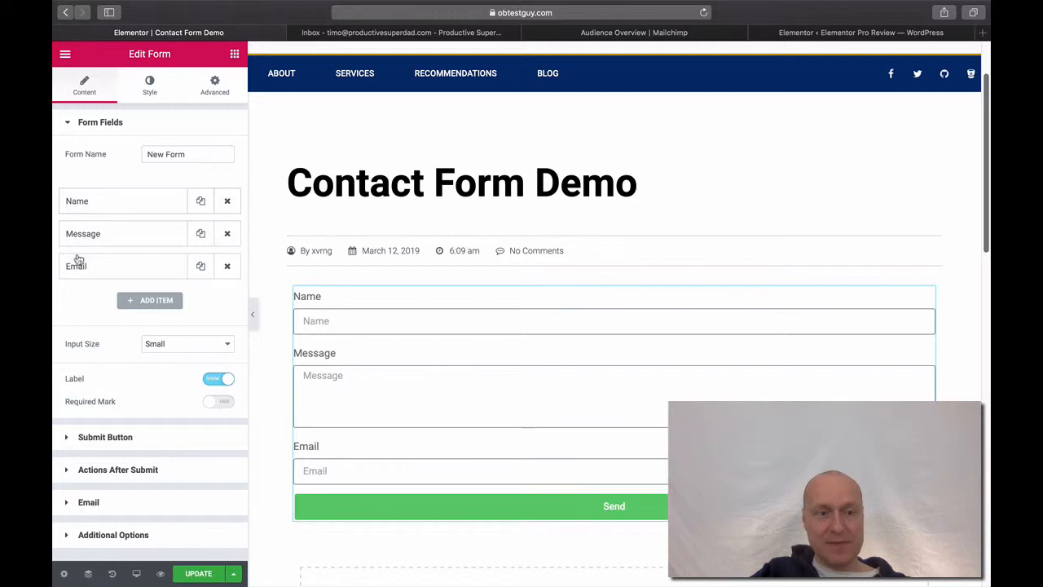
drag(76, 267, 75, 234)
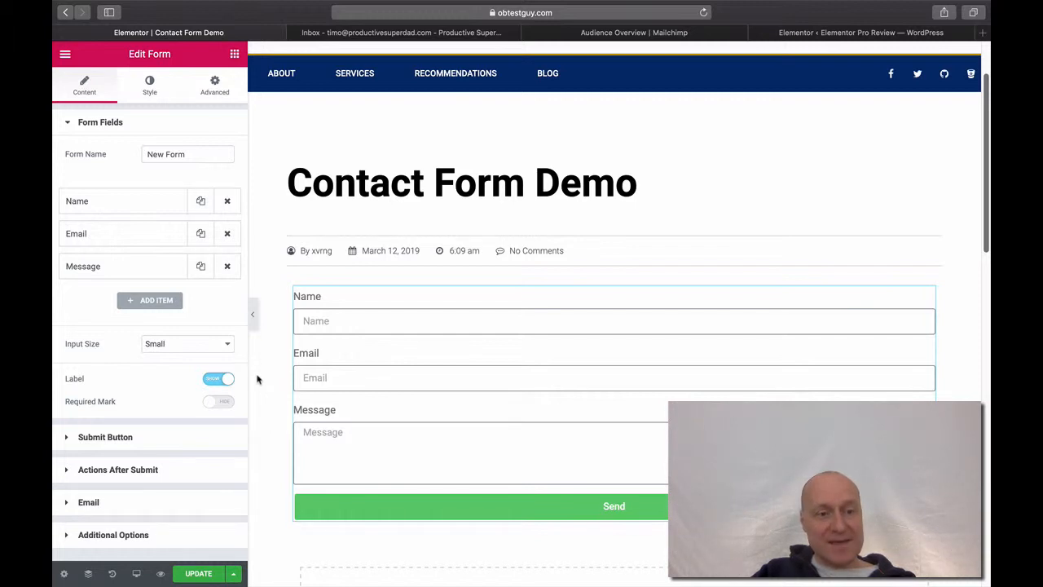
scroll(257, 379, down, 1)
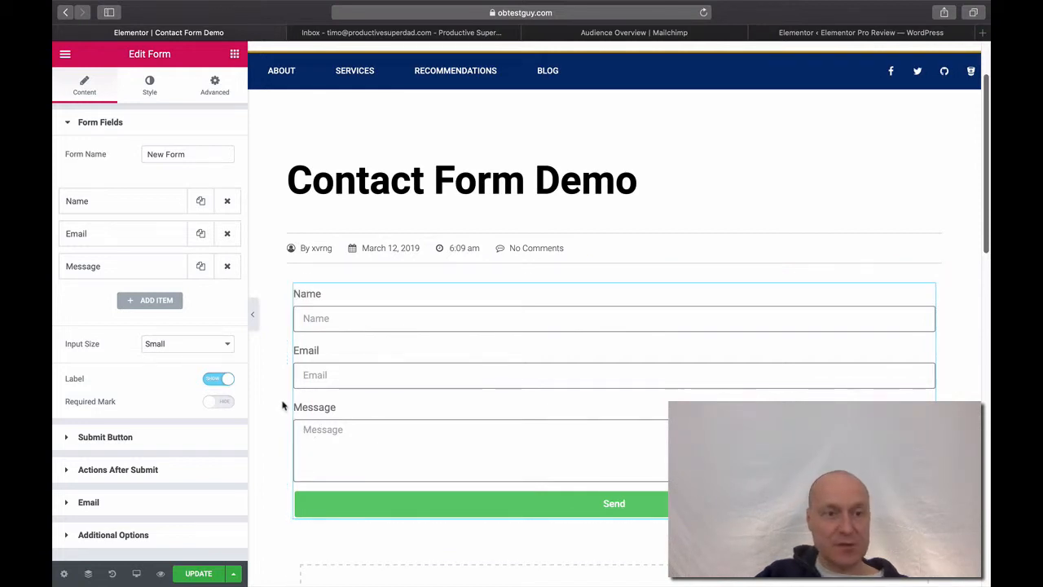
Switch on Required for the Name and Message fields, checking the Email field along the way
click(105, 201)
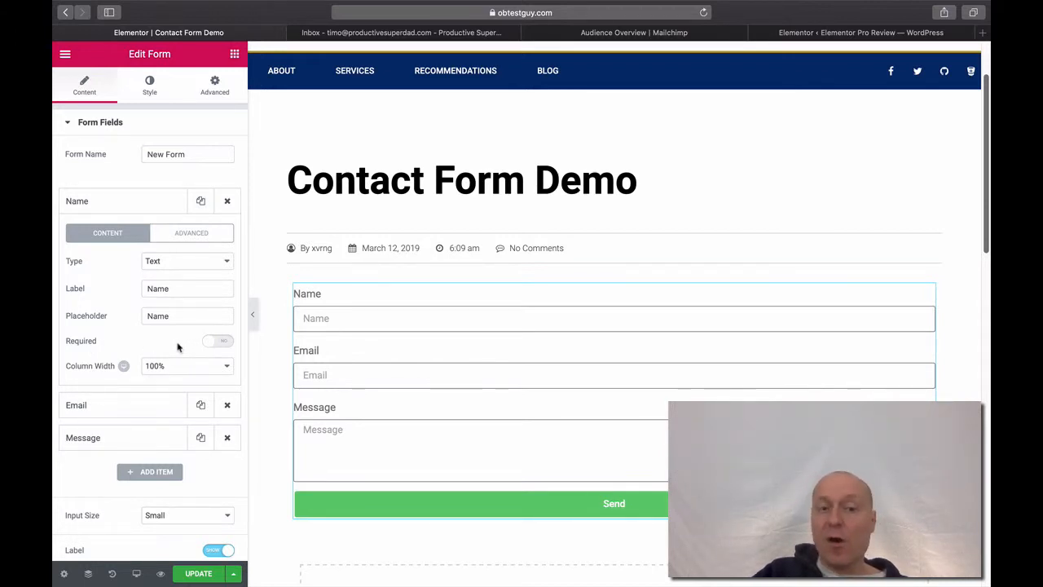
click(220, 342)
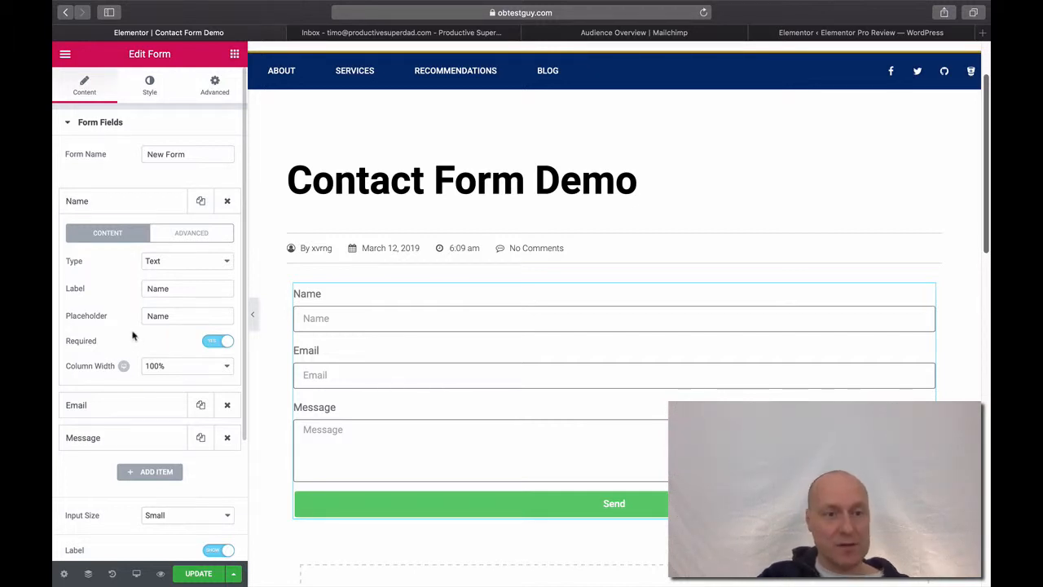
click(104, 207)
click(105, 235)
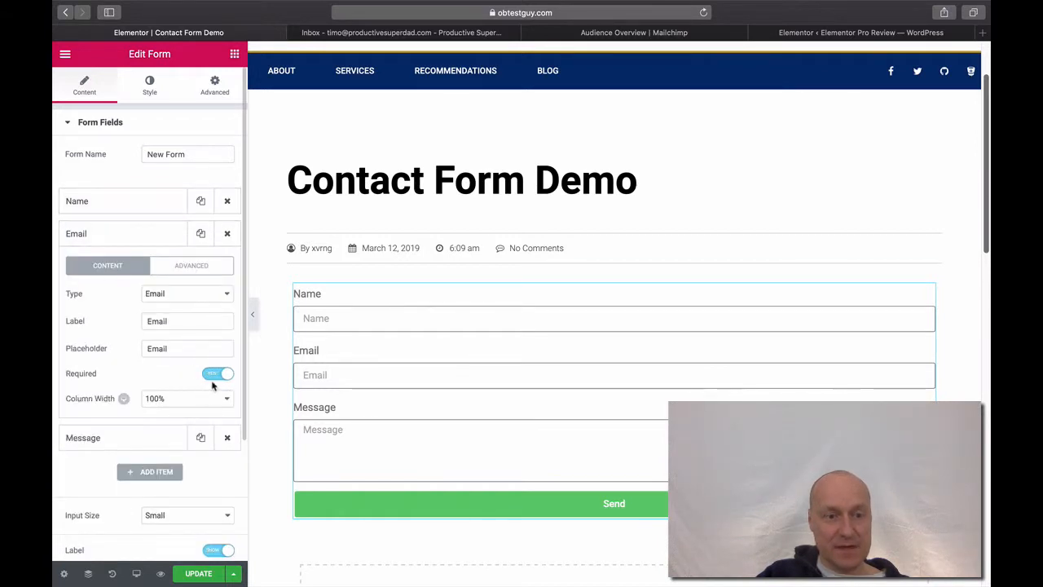
click(127, 242)
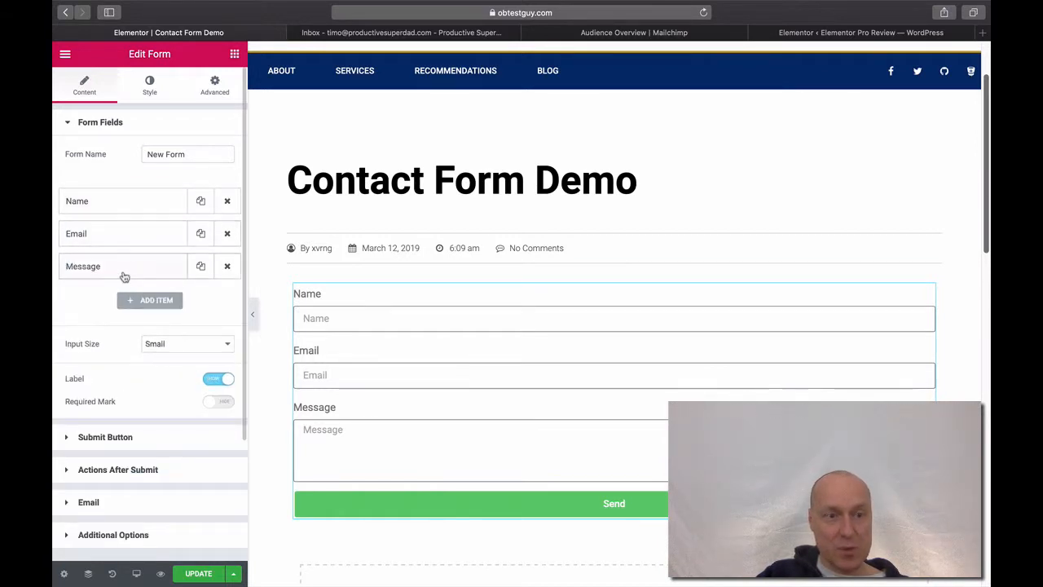
click(124, 274)
click(217, 405)
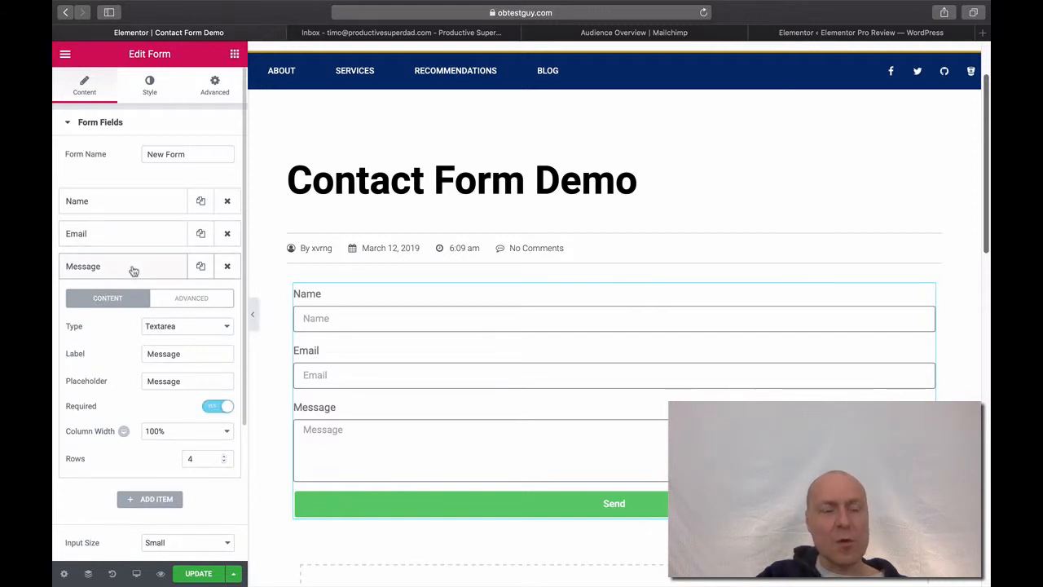
Check the Name field's ID under Advanced, then collapse its settings
click(128, 268)
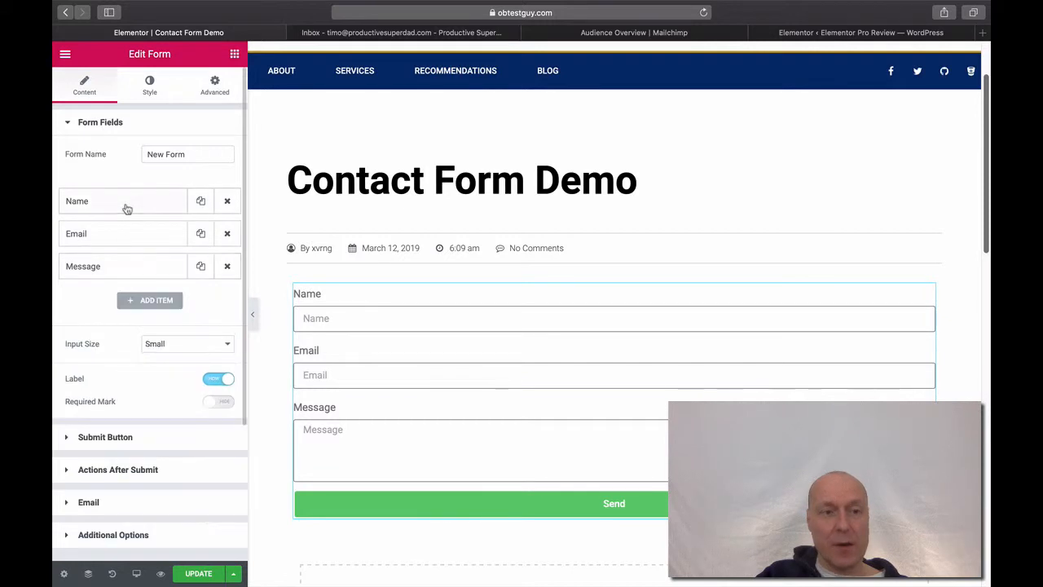
click(128, 206)
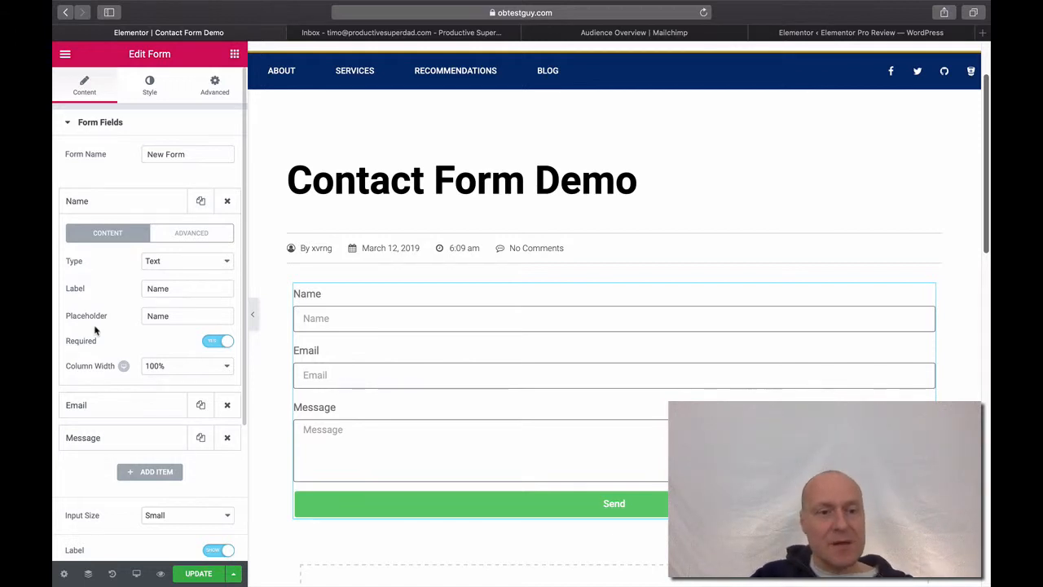
click(174, 238)
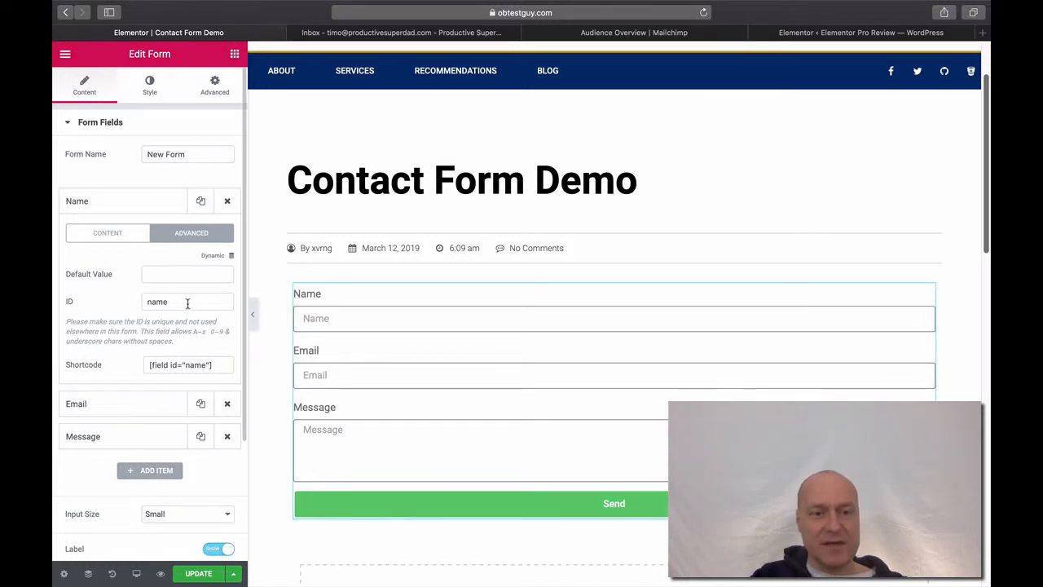
click(110, 242)
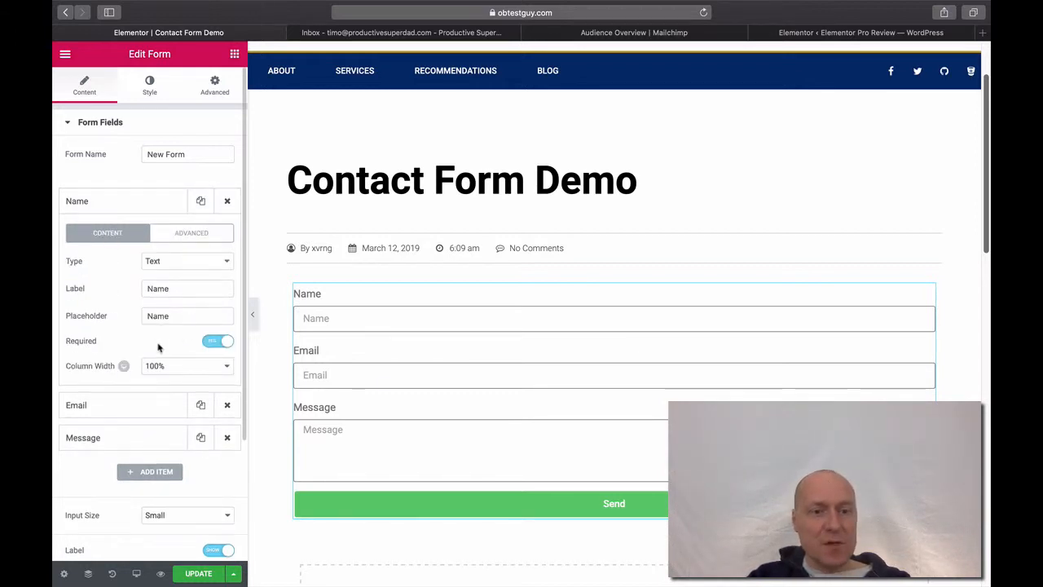
click(111, 209)
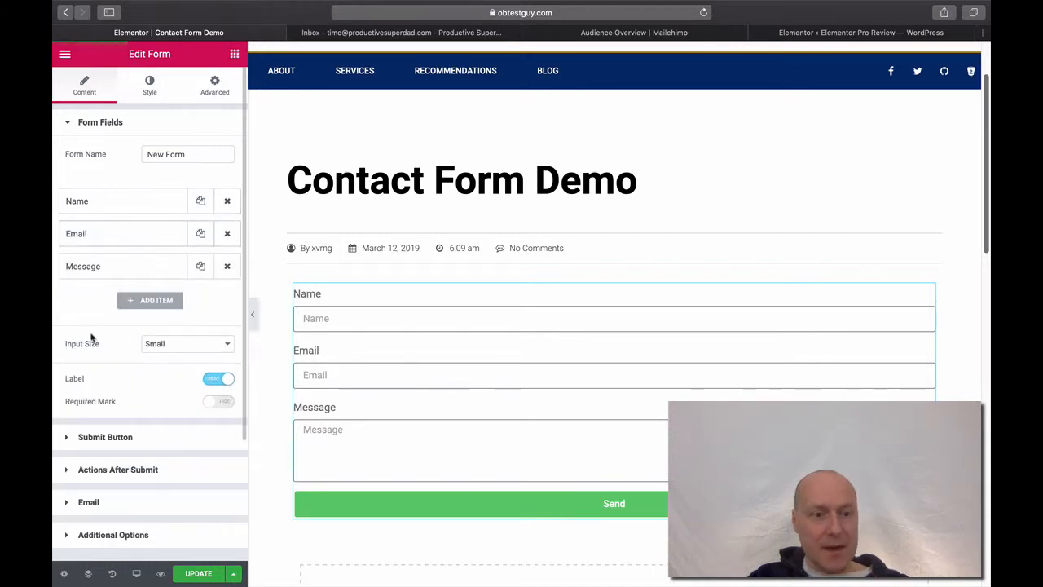
Turn on the Required Mark toggle so required labels show red asterisks
click(222, 402)
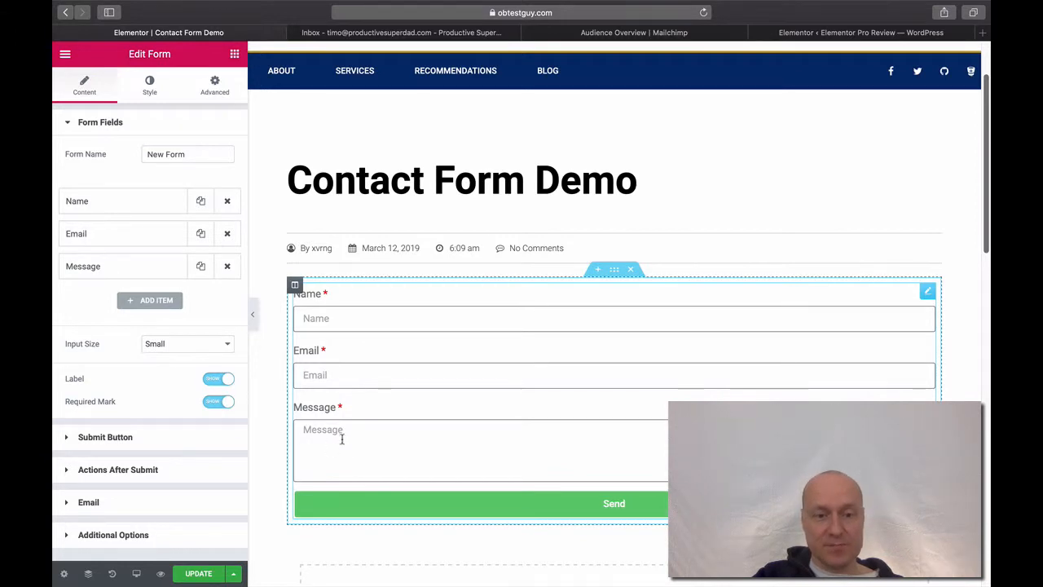
Change the form's button text from Send to Submit and reopen the form's settings
click(70, 124)
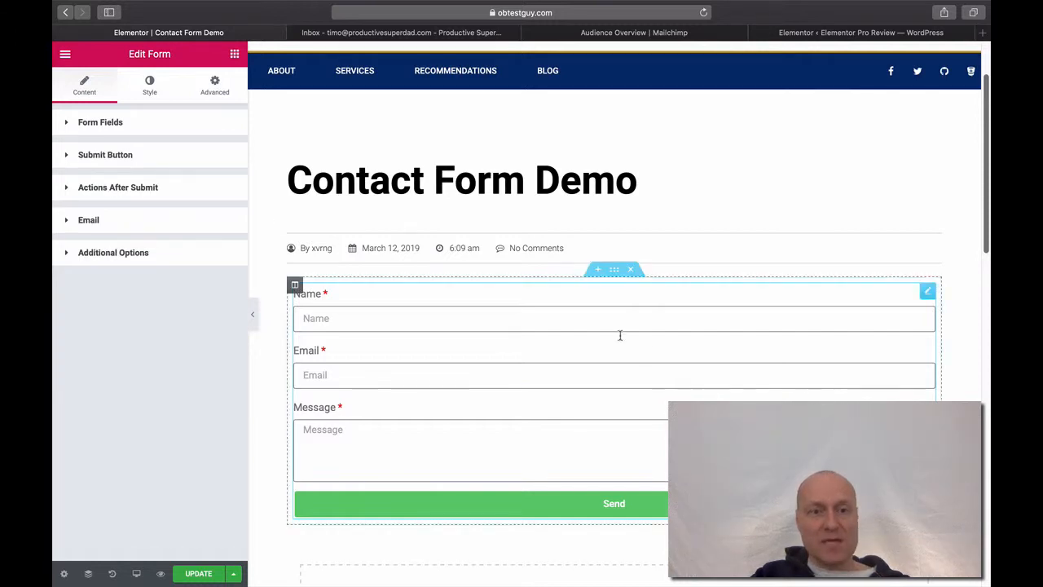
click(69, 158)
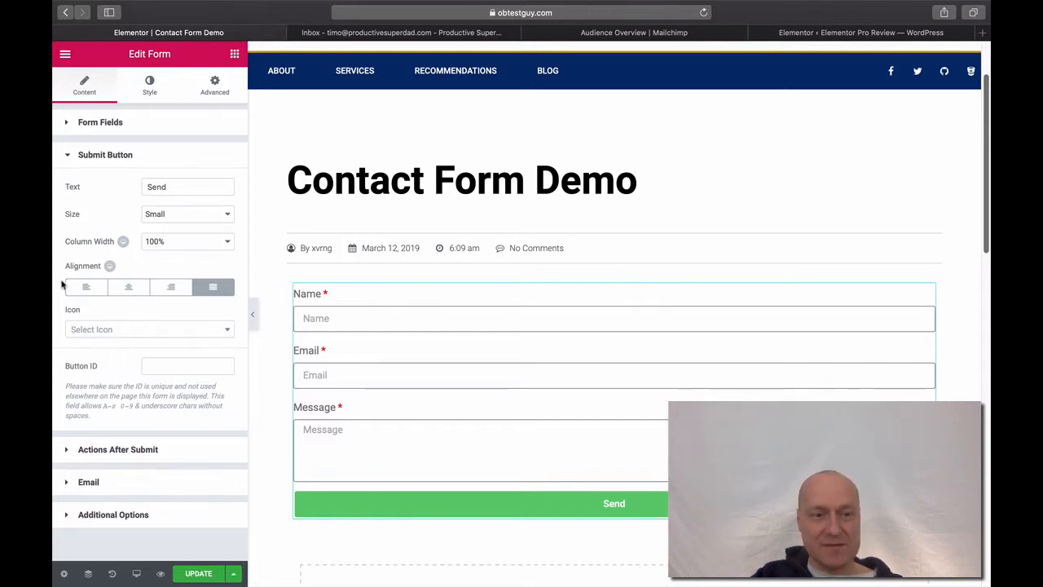
double_click(160, 187)
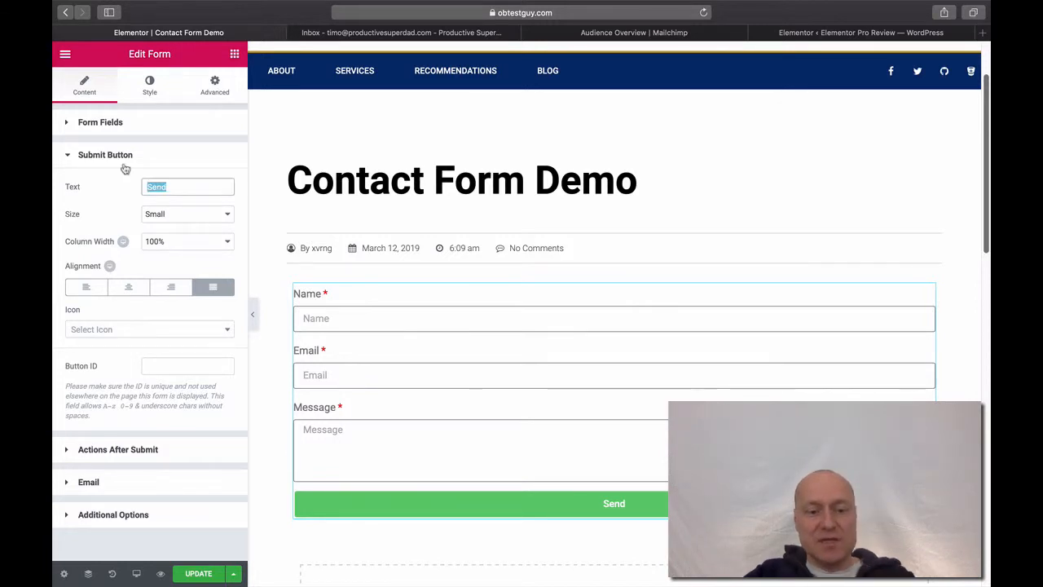
text(S)
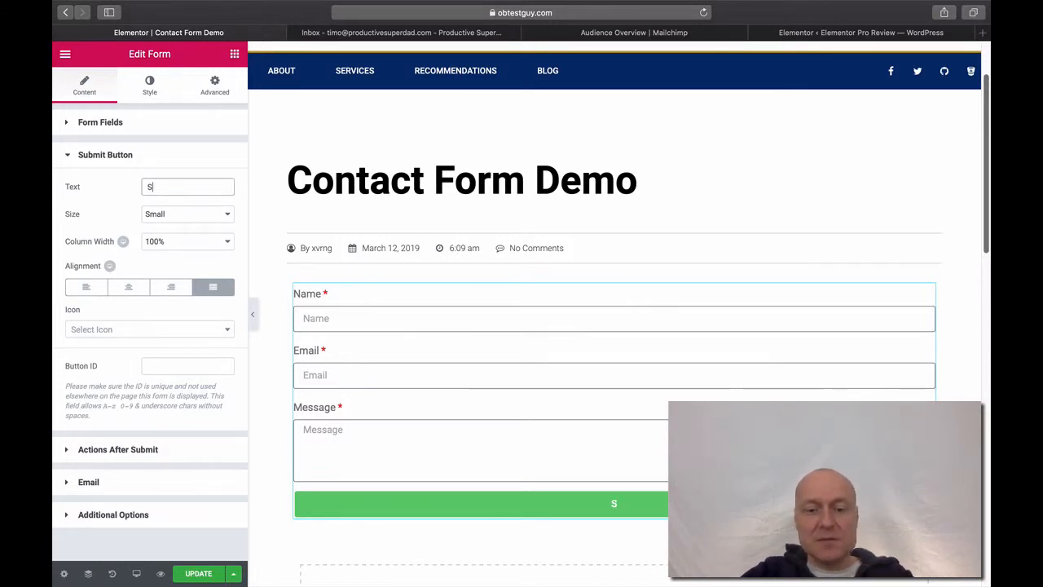
text(ubmit)
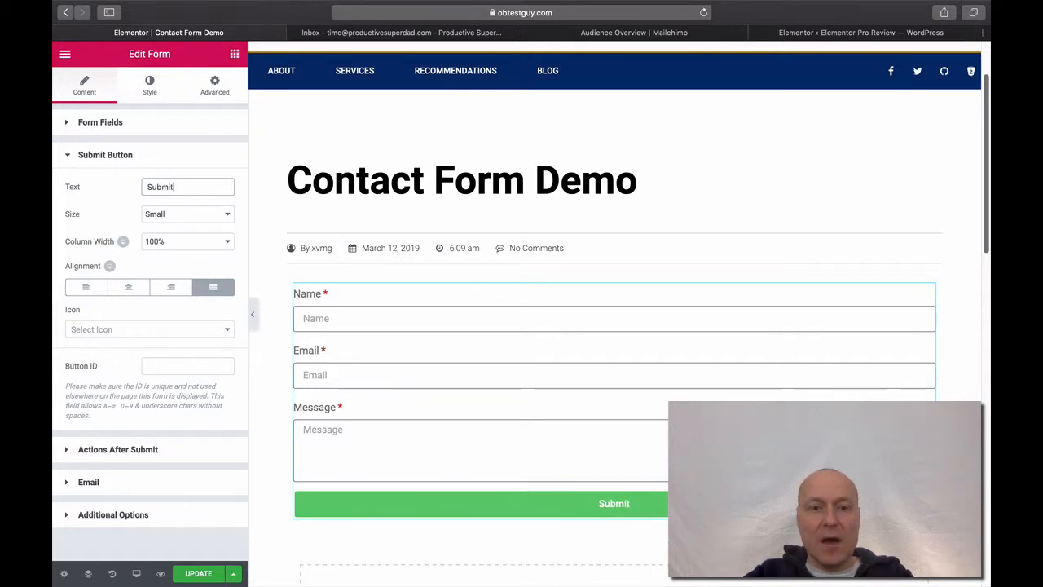
click(331, 132)
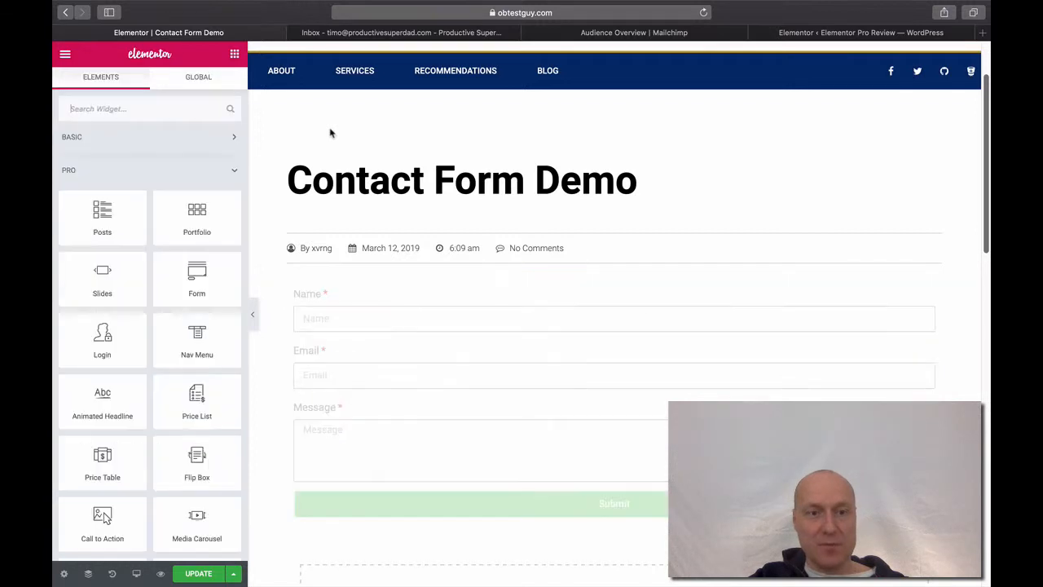
click(401, 364)
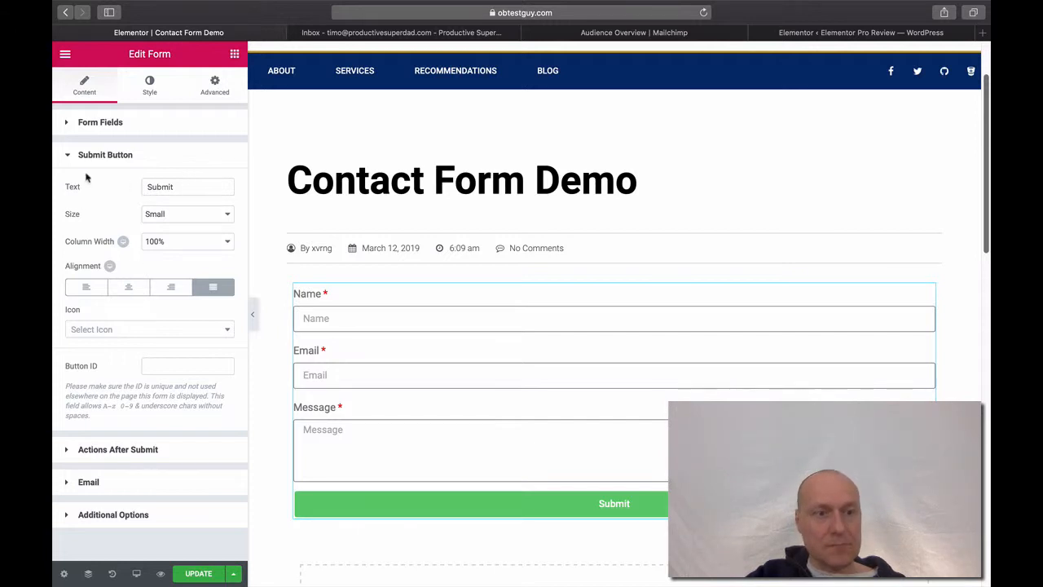
Replace the Email after-submit action with MailChimp and preview the MailChimp section
click(61, 157)
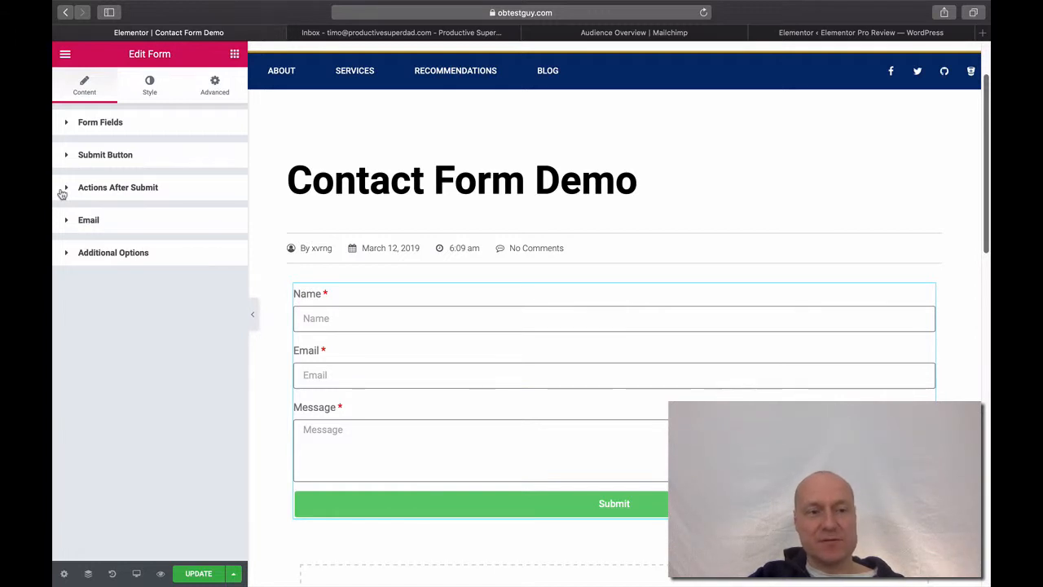
click(63, 190)
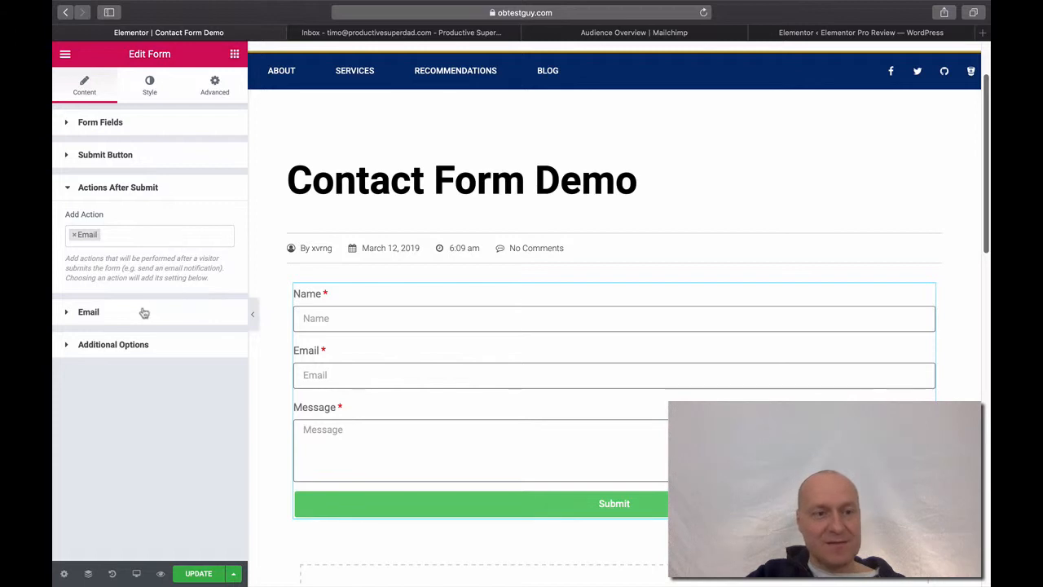
click(156, 237)
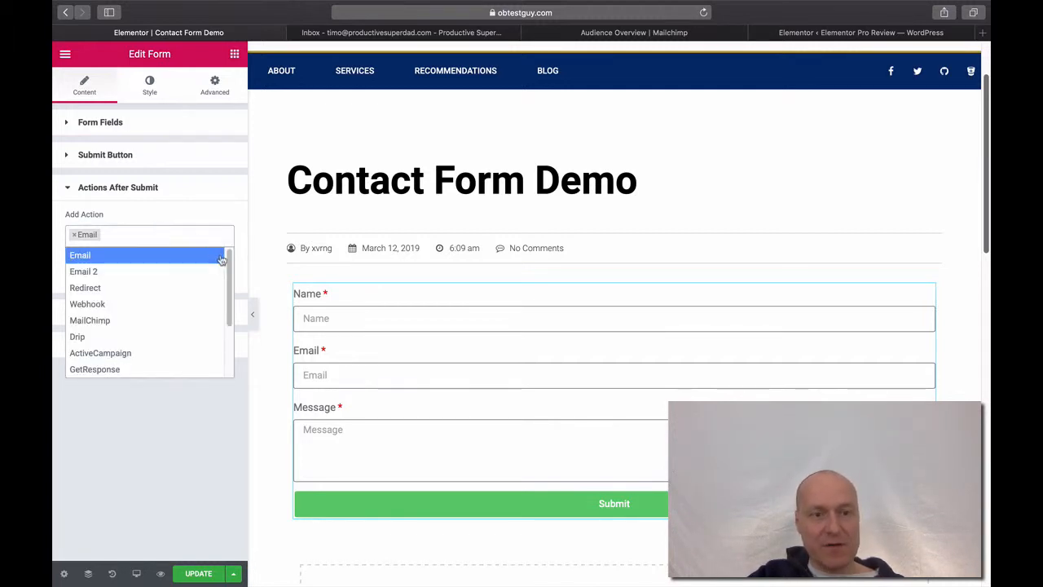
mouse_move(229, 260)
mouse_down()
mouse_move(230, 284)
mouse_move(233, 258)
mouse_up()
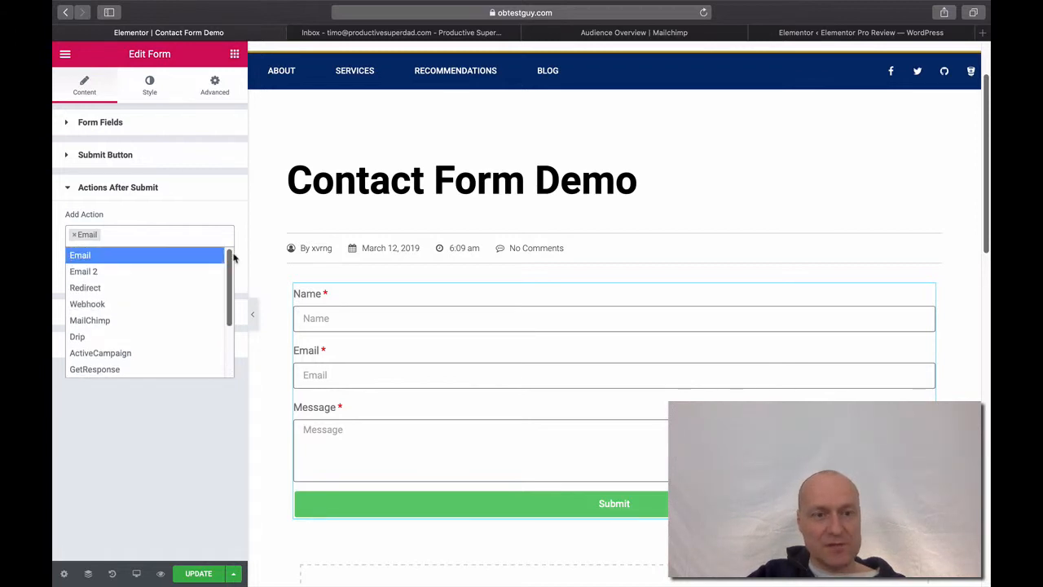
click(122, 320)
click(72, 235)
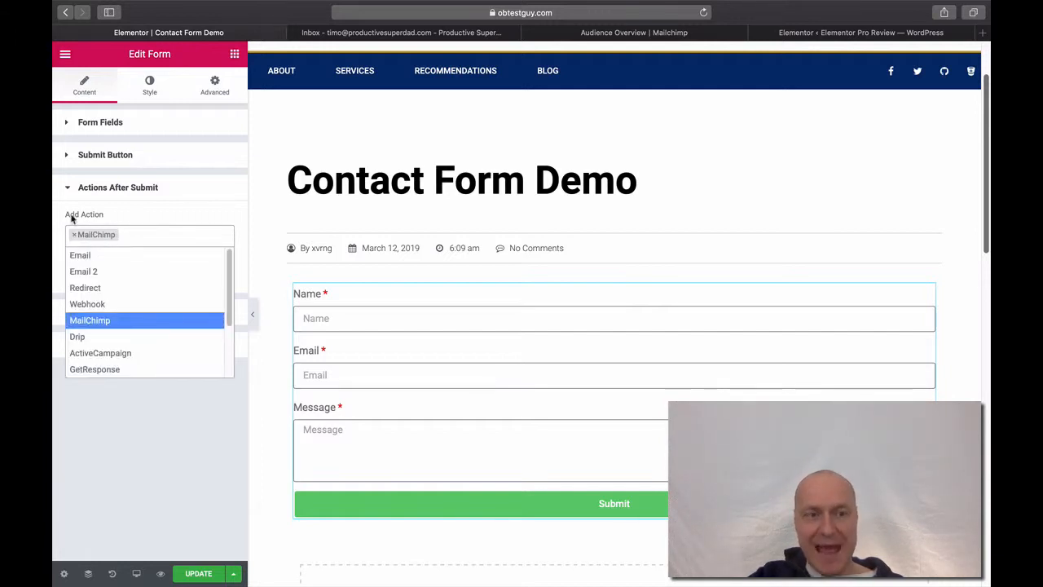
click(133, 216)
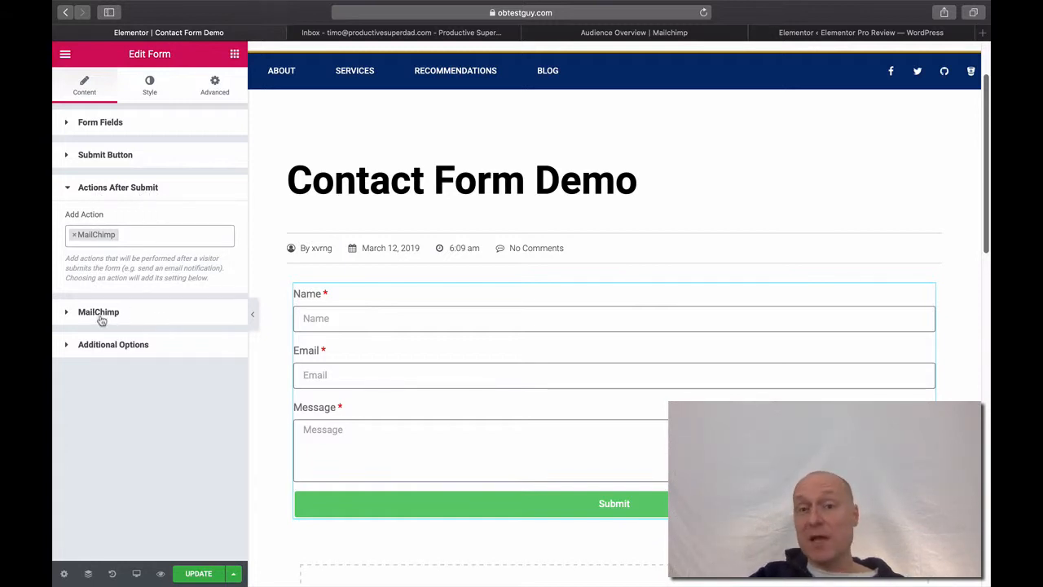
click(63, 313)
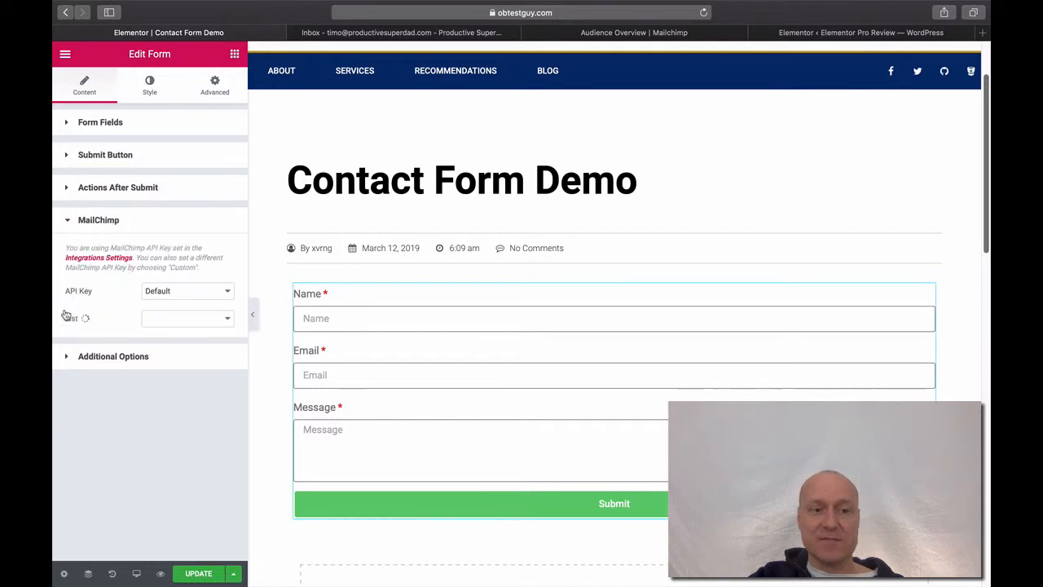
click(64, 227)
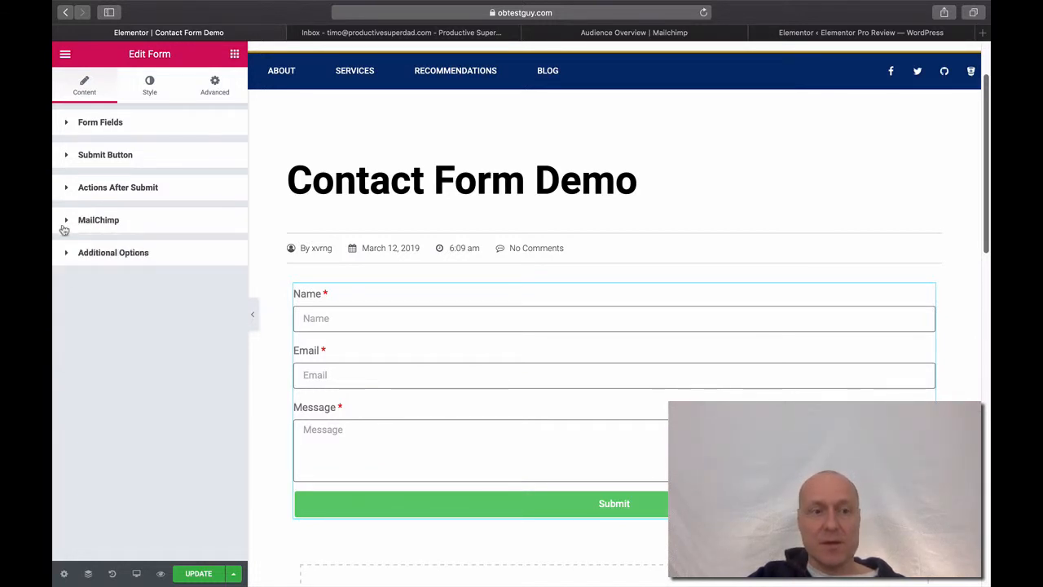
Add Email back as the after-submit action and remove MailChimp
click(127, 188)
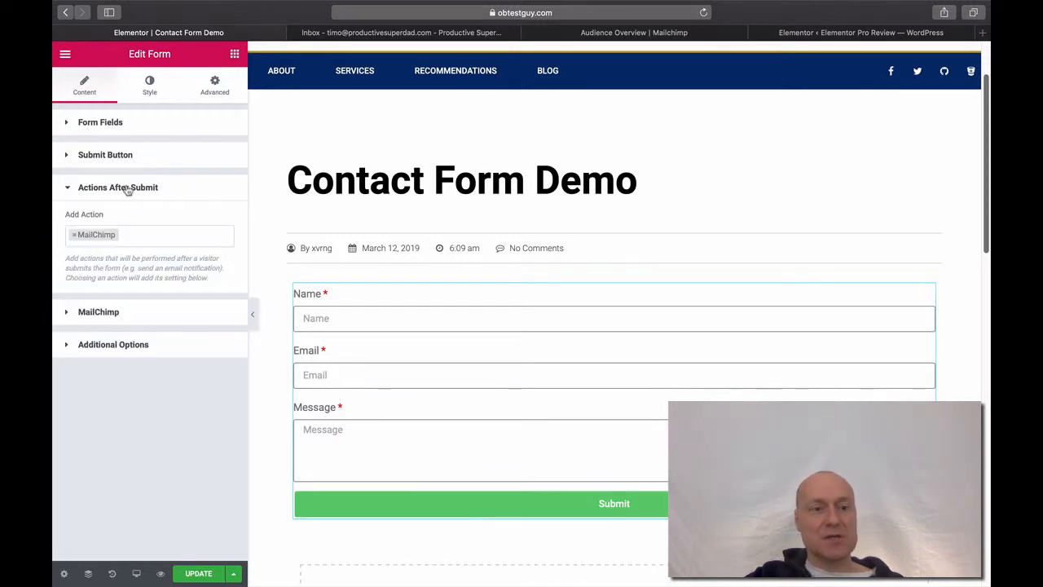
click(78, 237)
click(79, 255)
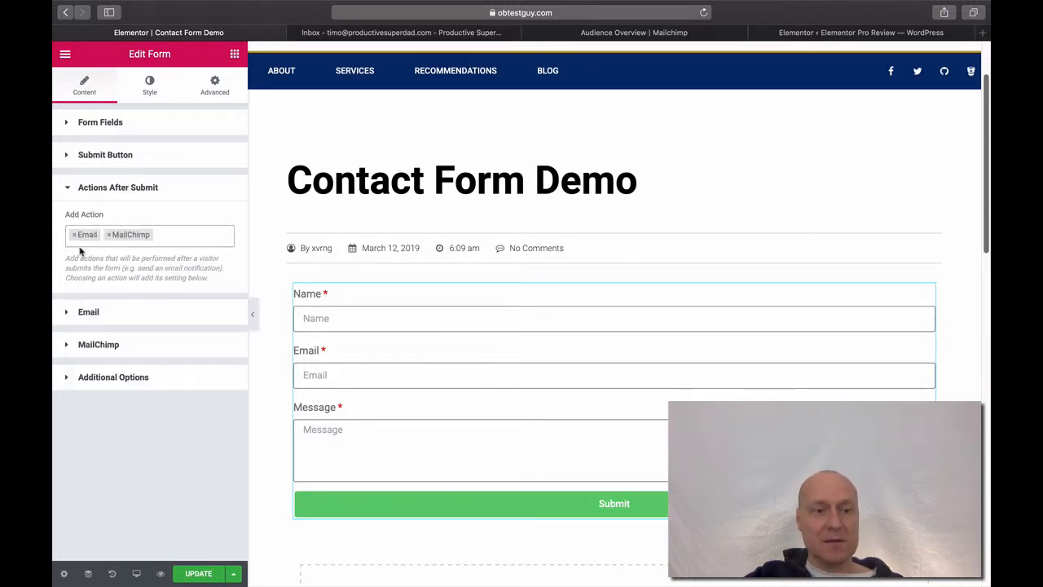
click(107, 235)
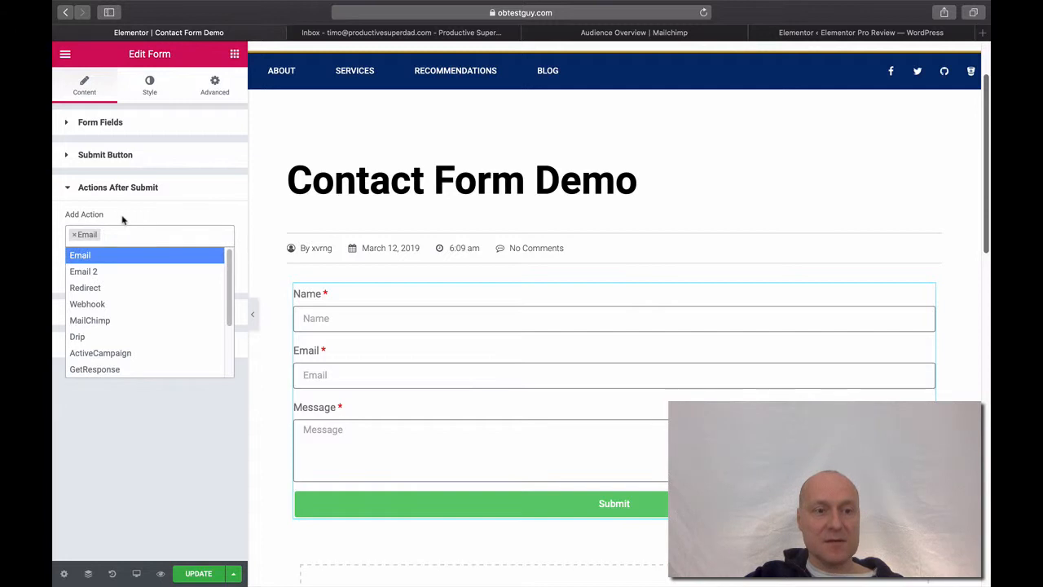
click(128, 215)
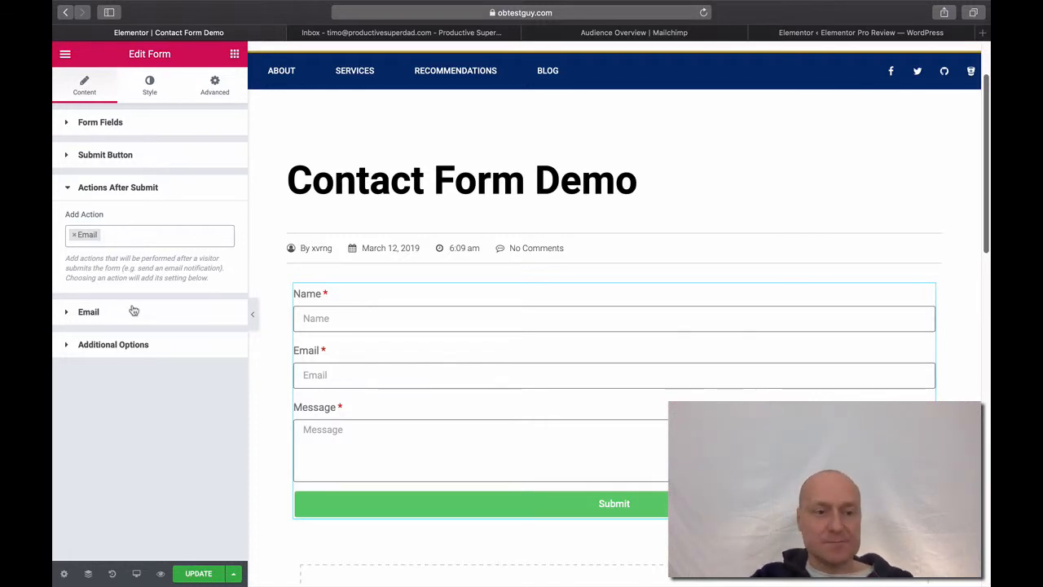
Expand the Email action section to show its To, Subject, Message and From fields
click(69, 313)
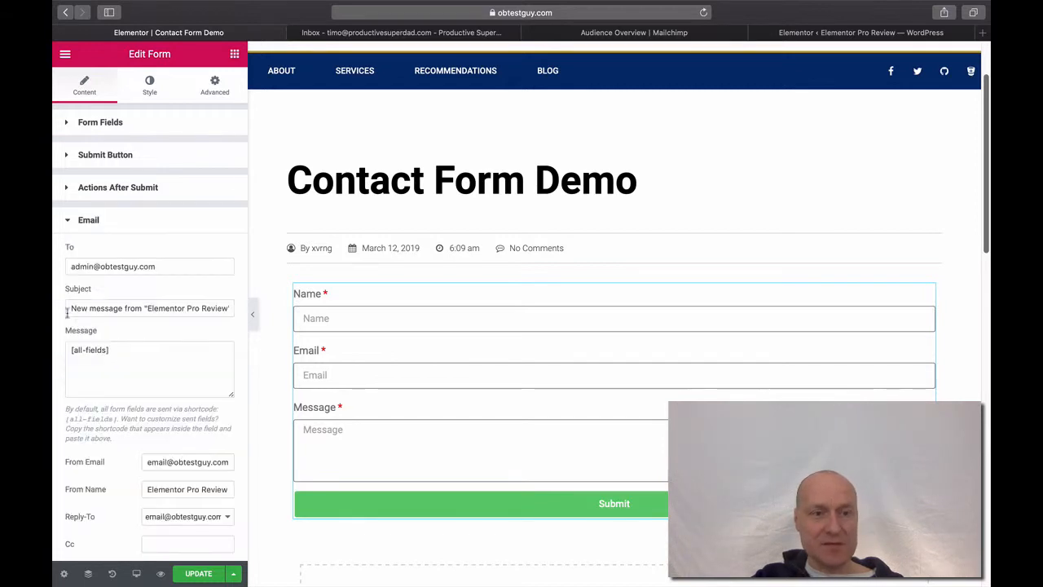
click(67, 189)
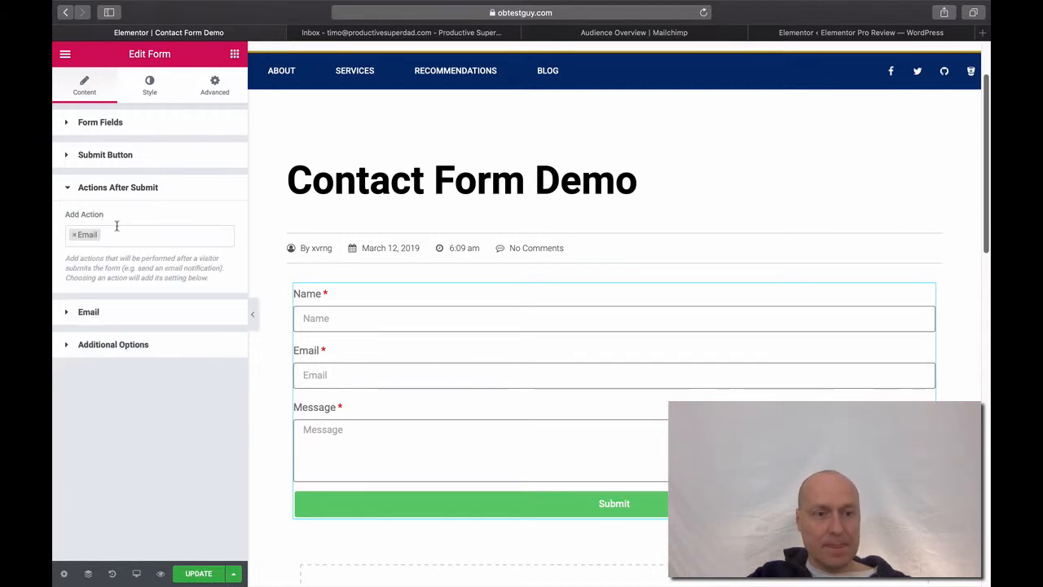
click(68, 191)
click(67, 223)
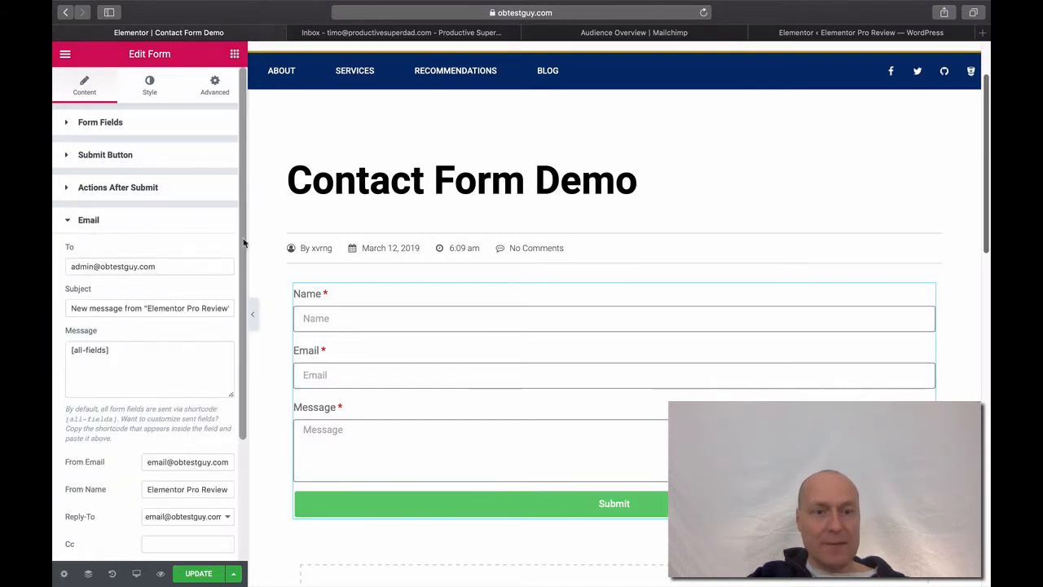
drag(243, 243, 295, 277)
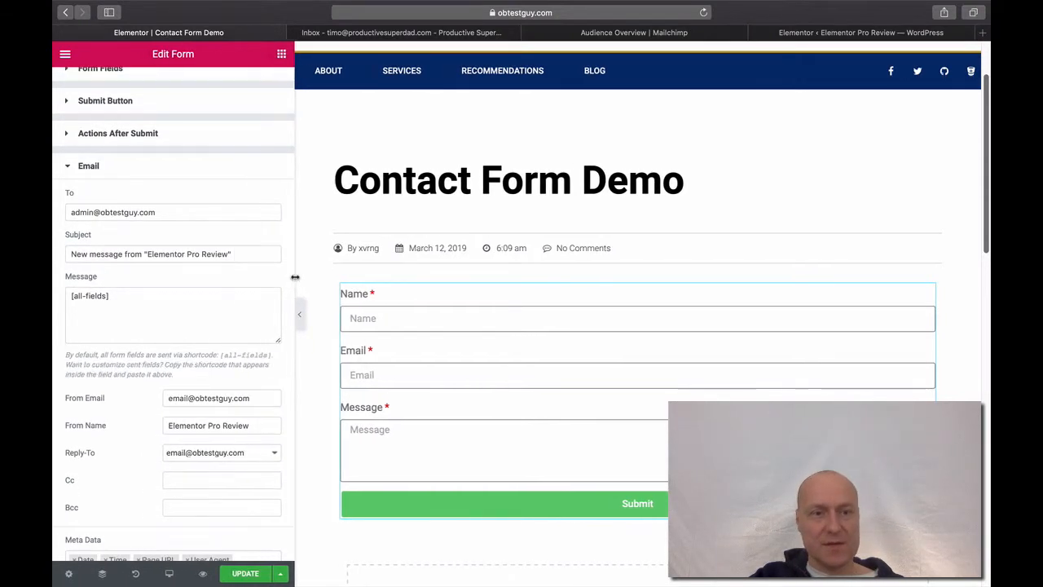
click(173, 211)
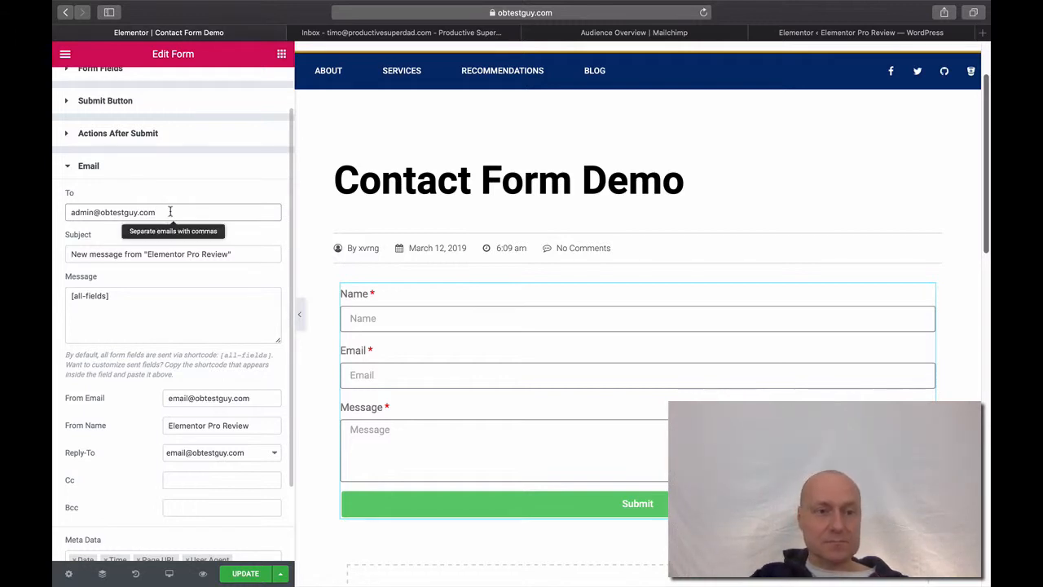
Replace the To address with the owner's own email address
triple_click(170, 212)
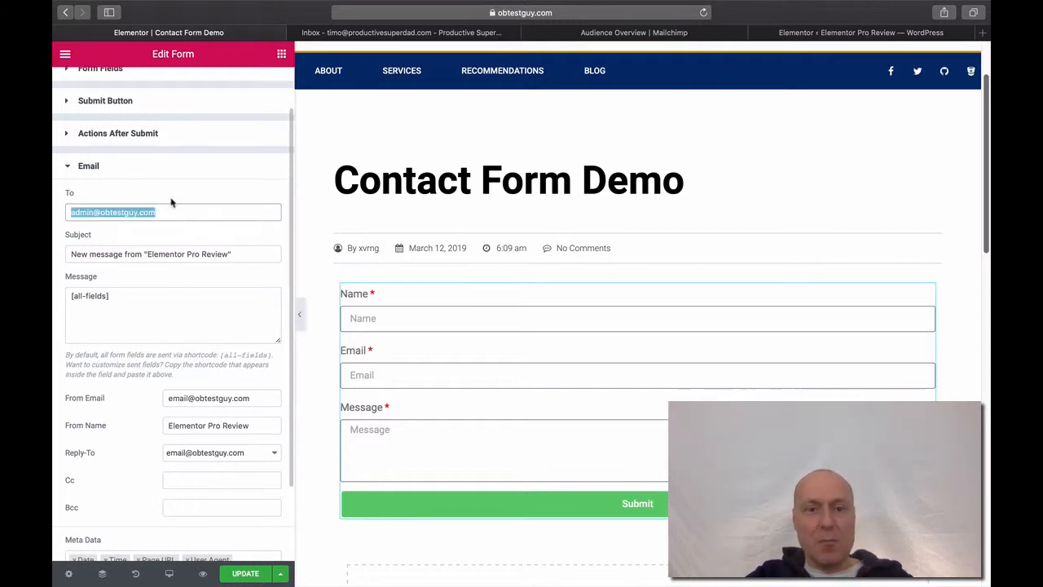
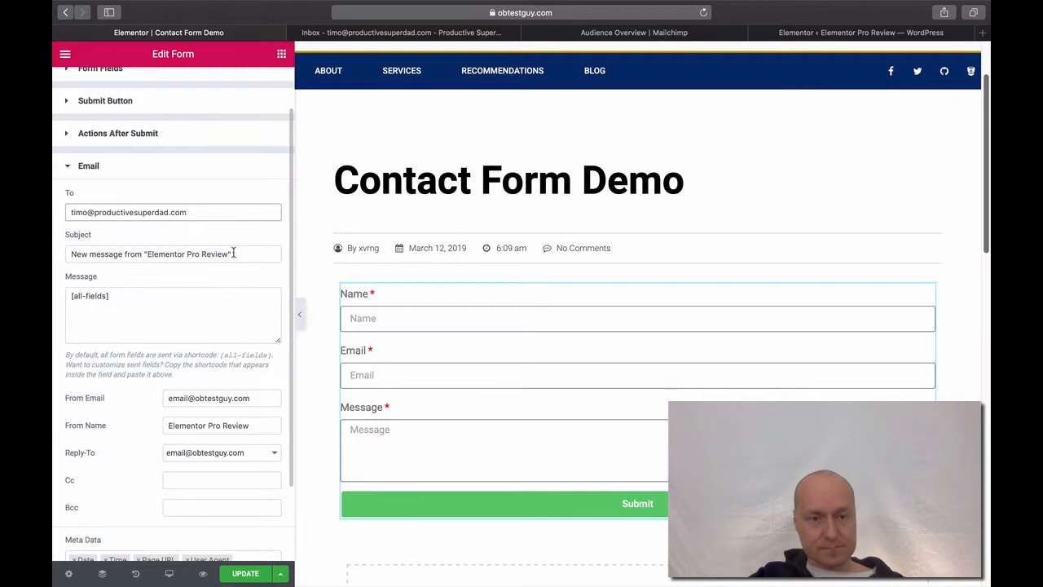
Overwrite the default subject with 'Message from the Contact Form', with Contact capitalised
drag(234, 253, 63, 258)
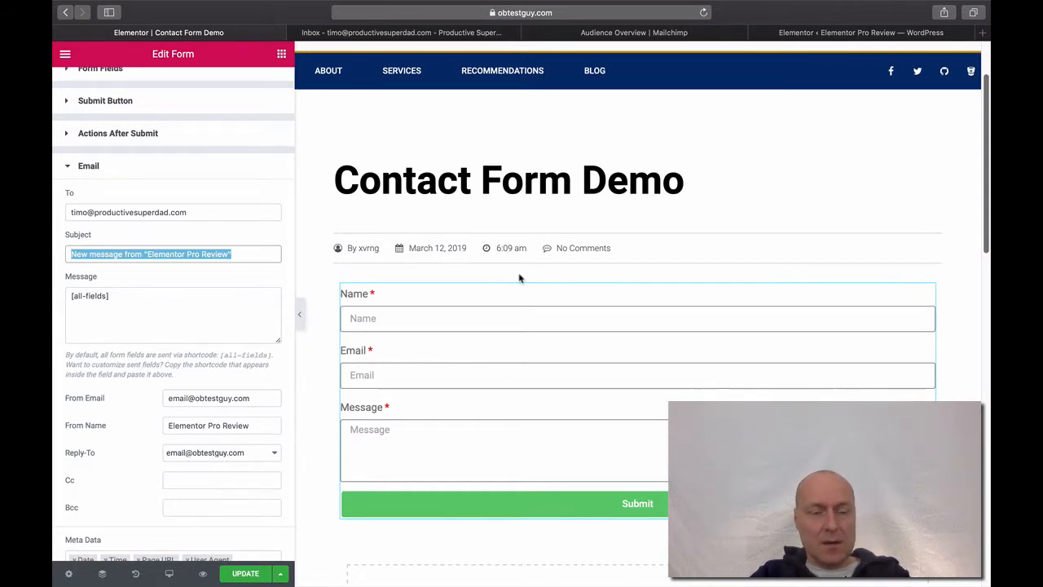
text(A c)
key(BackSpace)
text(Conta)
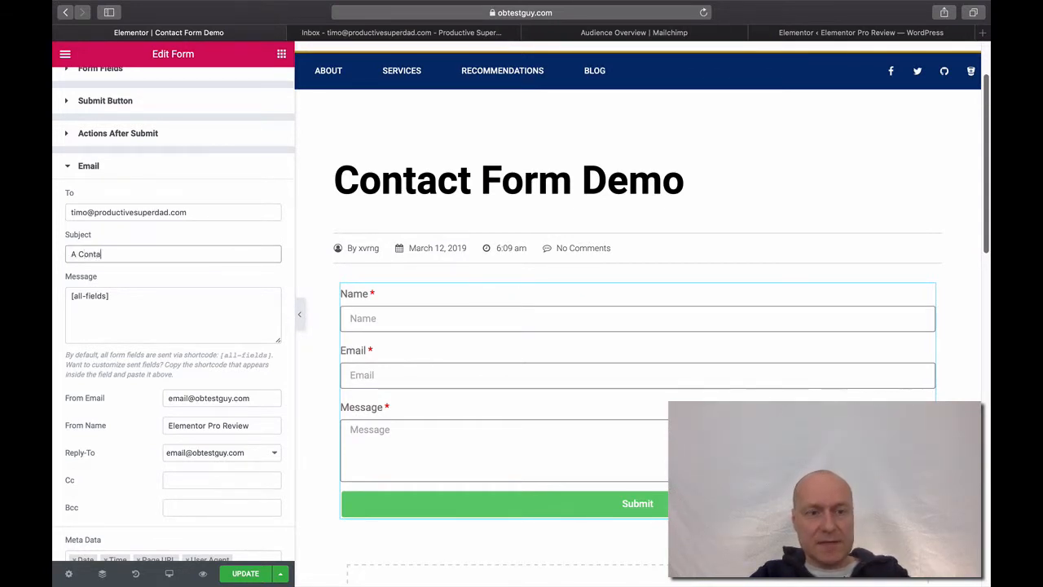
text(ct)
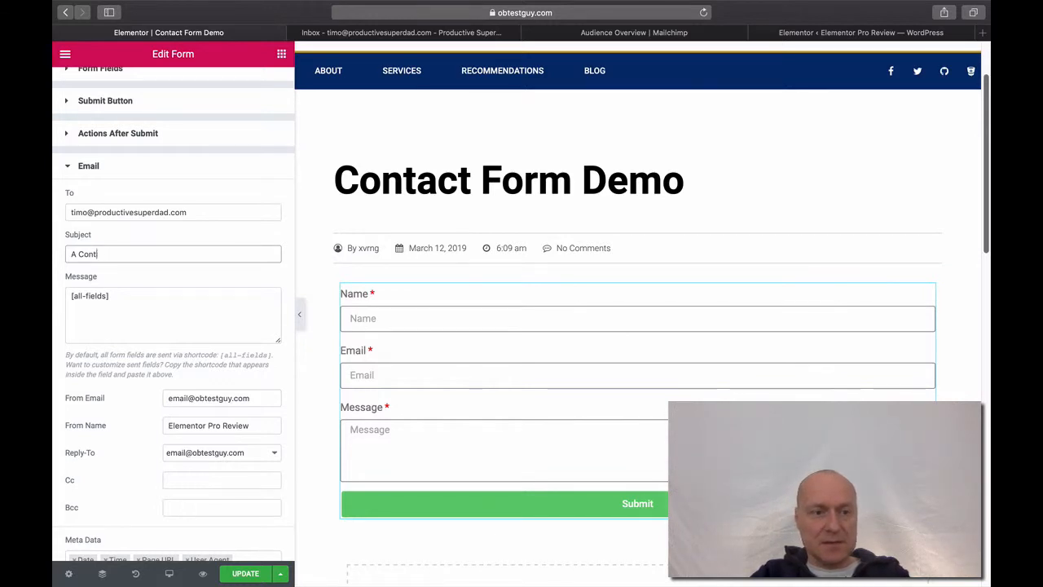
key(BackSpace)
key(BackSpace)
key(BackSpace)
key(BackSpace)
key(BackSpace)
key(BackSpace)
text(Message)
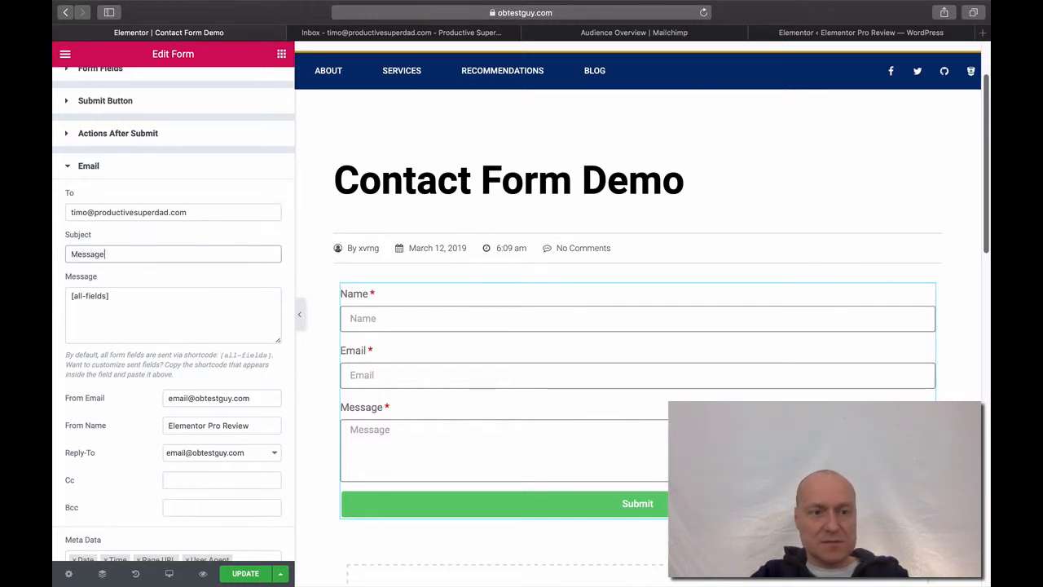
text( from the contact Form)
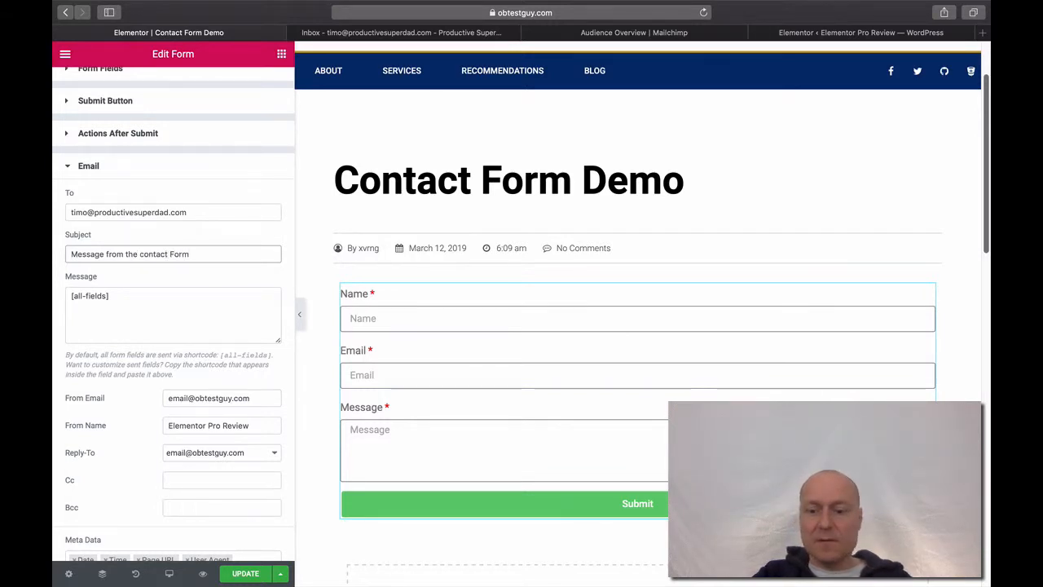
key(Left)
key(Left)
key(Left)
key(Left)
key(Left)
key(Left)
key(Left)
key(Left)
key(Left)
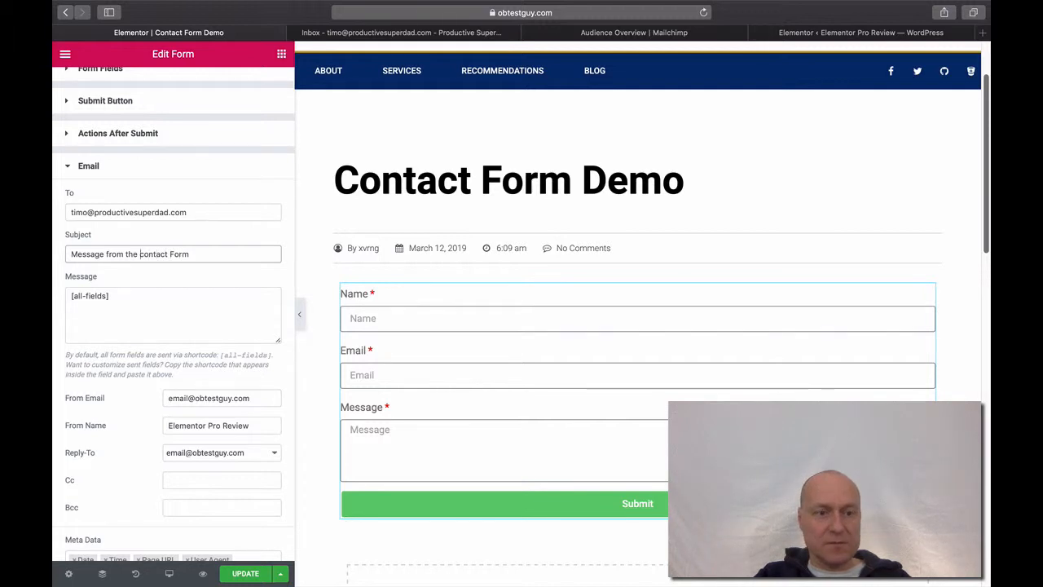
key(Delete)
text(C)
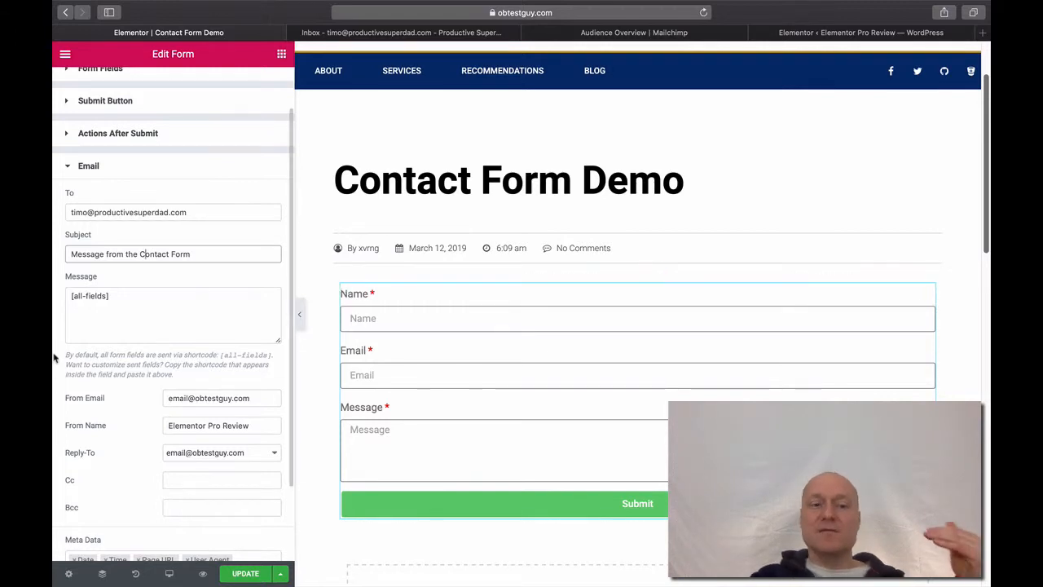
click(176, 282)
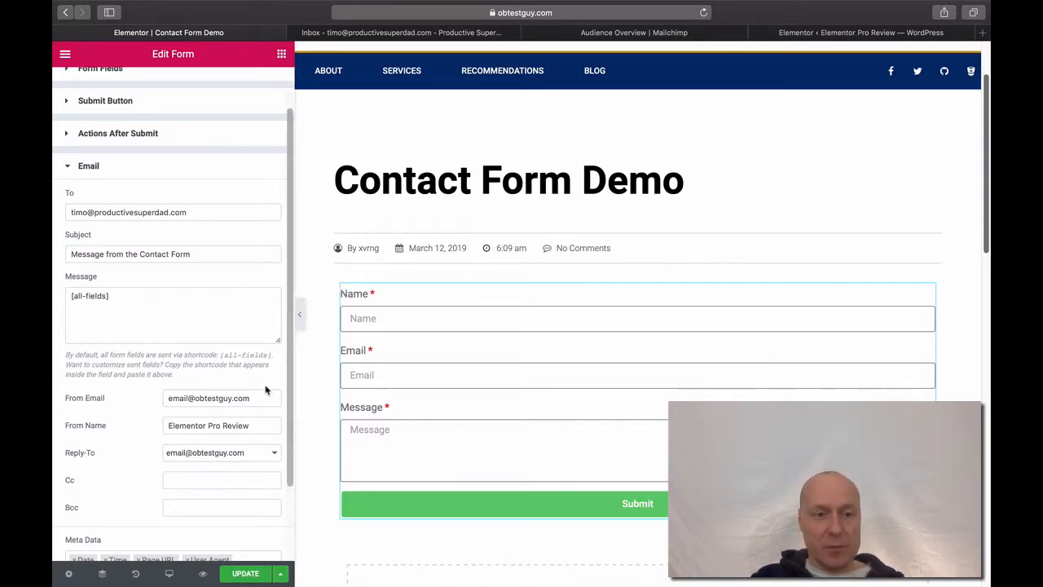
Set the From Email to the owner's Gmail address
scroll(253, 392, down, 3)
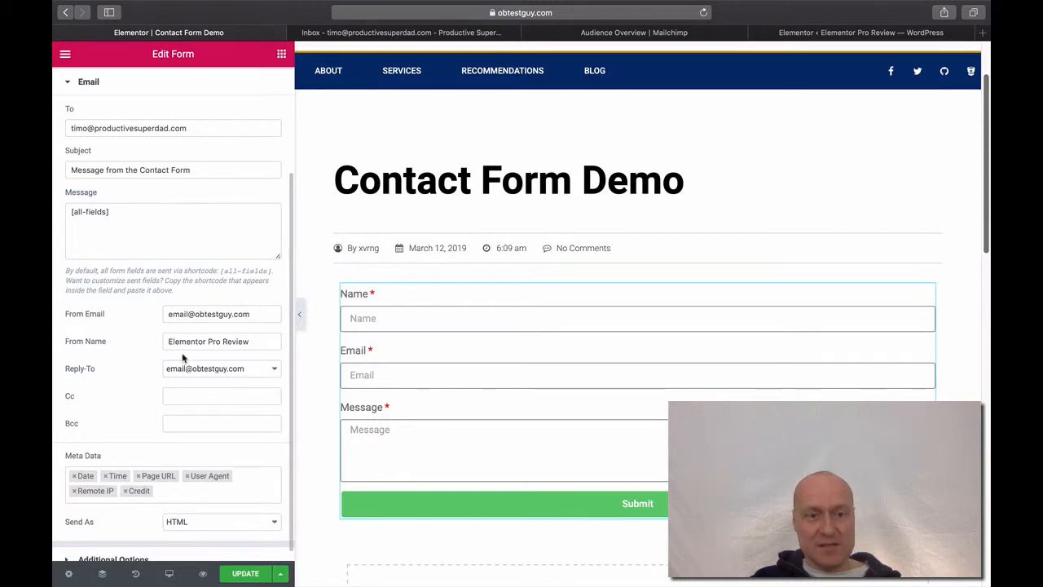
drag(251, 313, 122, 315)
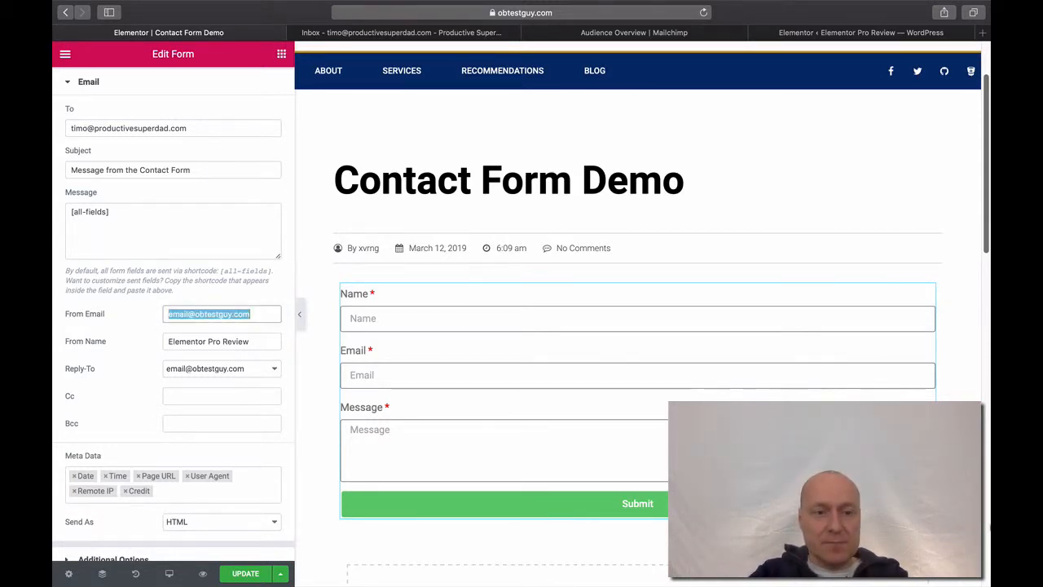
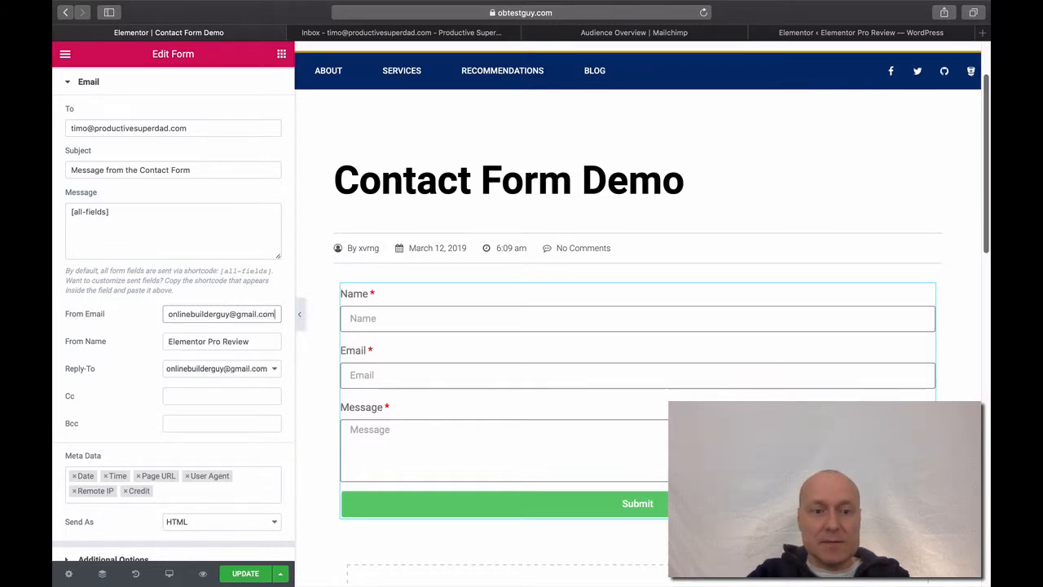
Replace the From Name 'Elementor Pro Review' with the new sender name
click(252, 342)
drag(273, 342, 140, 345)
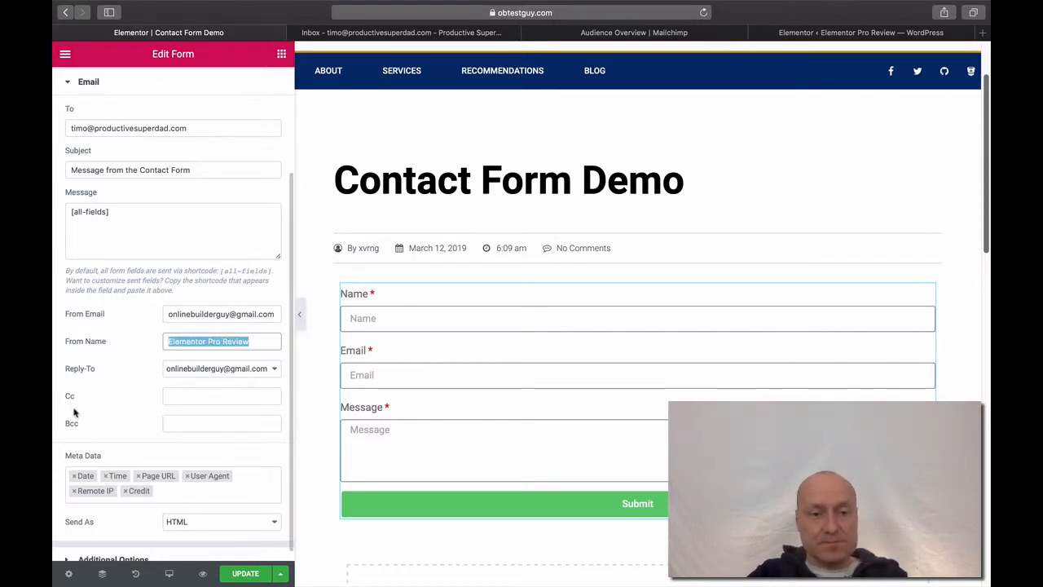
text(On)
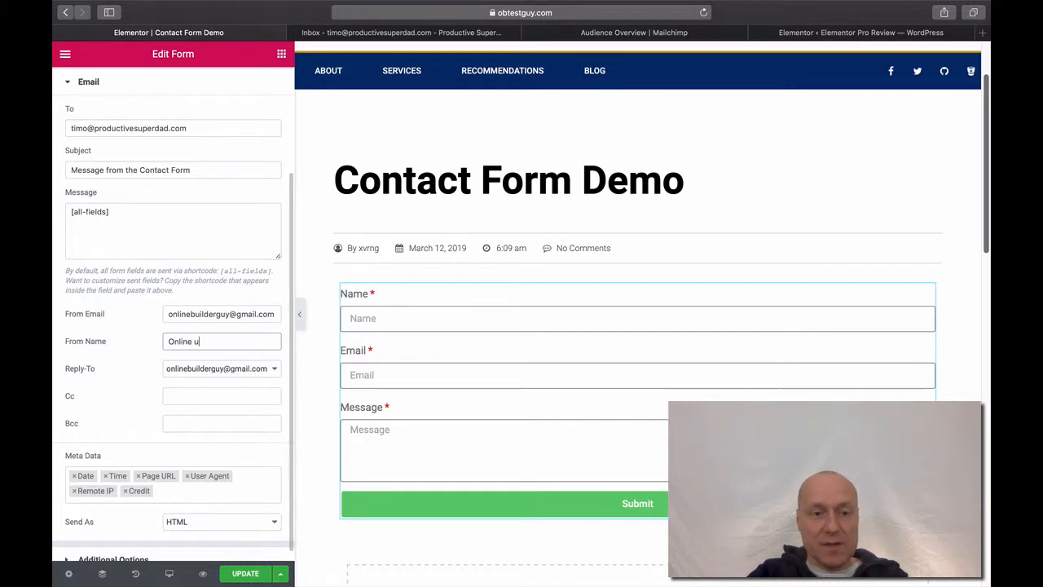
text(line u)
key(BackSpace)
key(BackSpace)
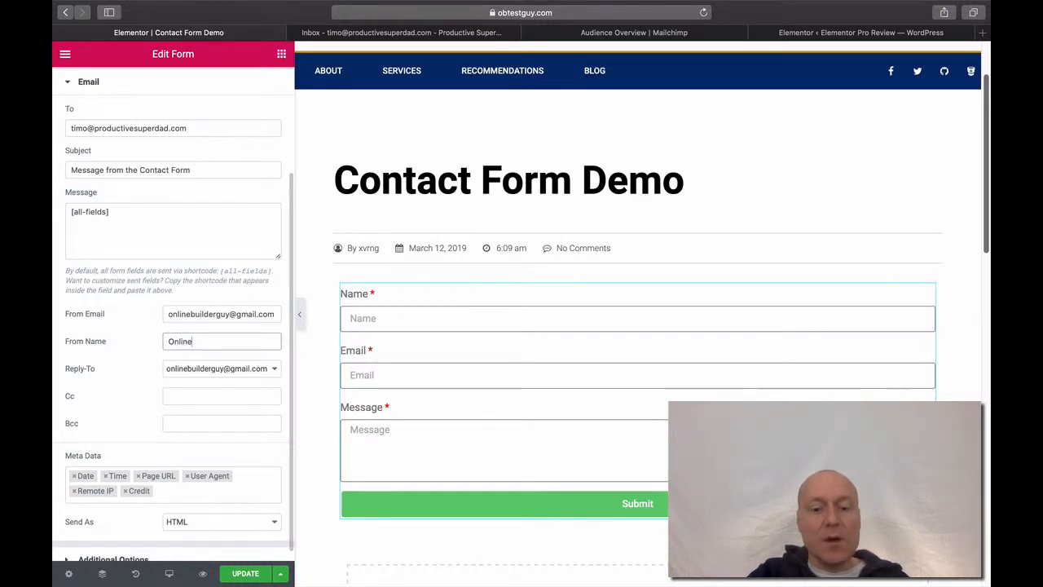
text(Builde)
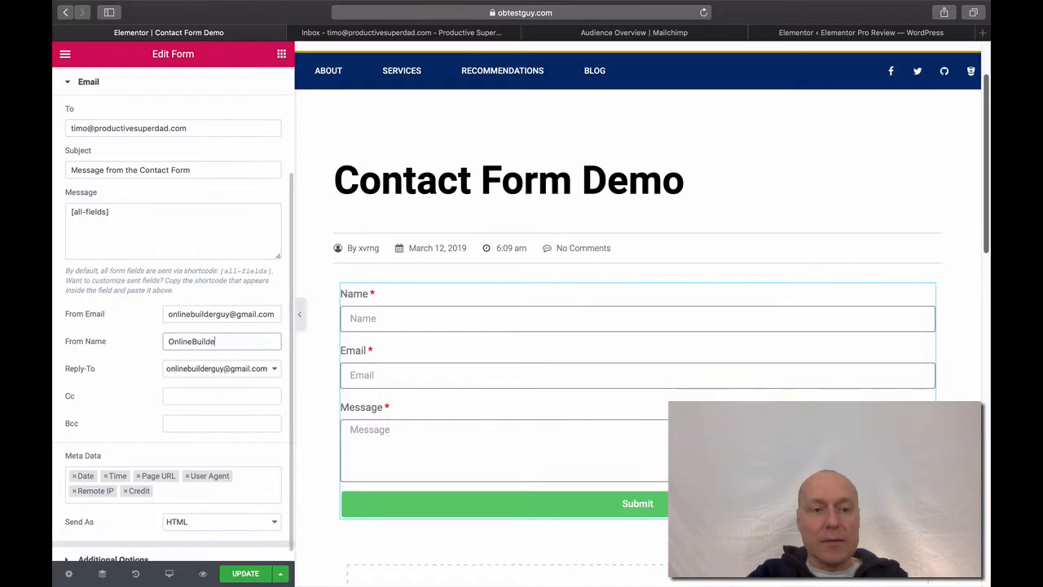
text(rGuy)
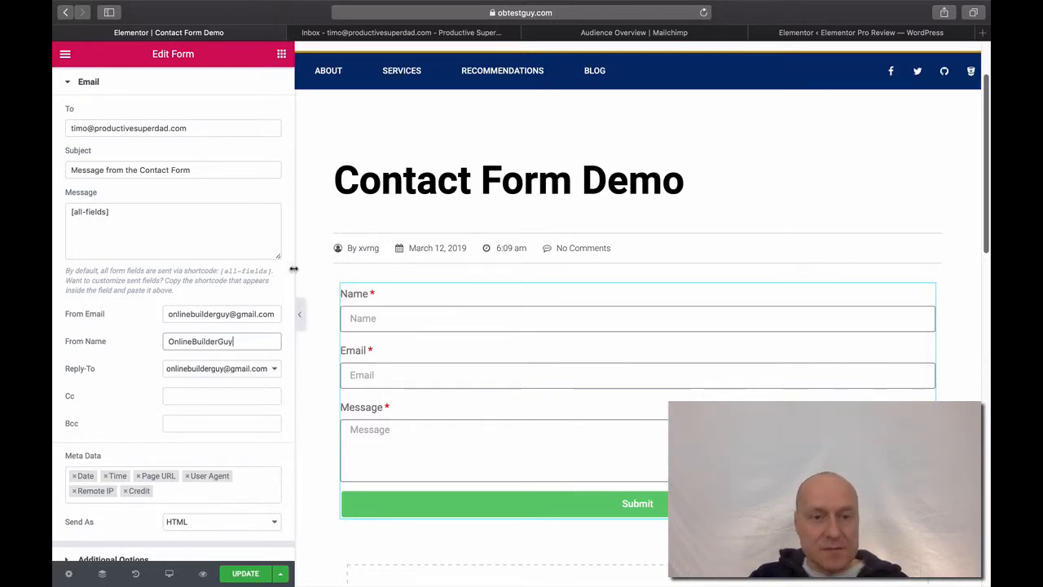
Keep the Send As email format set to HTML
scroll(287, 282, down, 1)
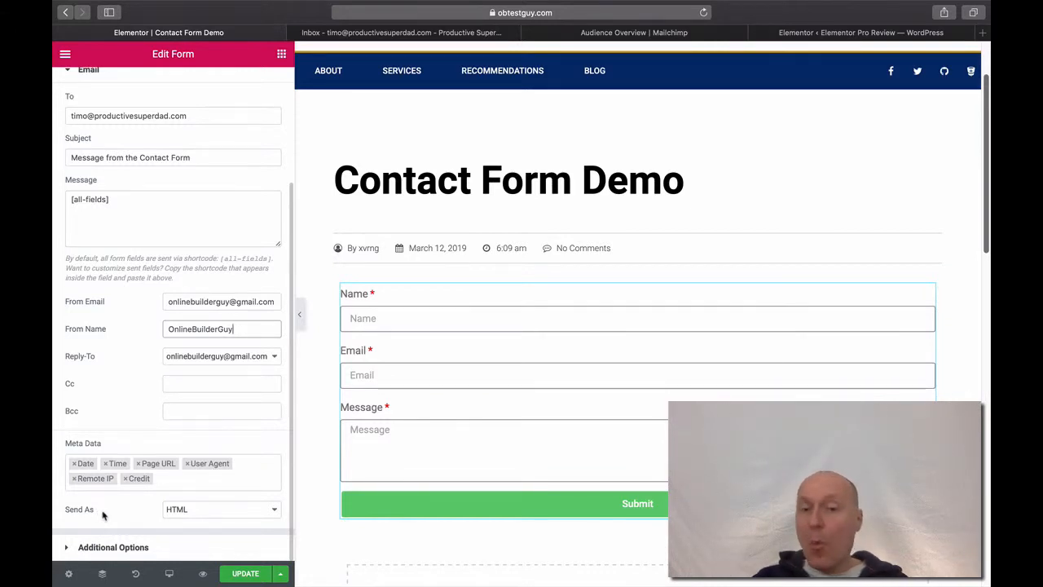
click(217, 514)
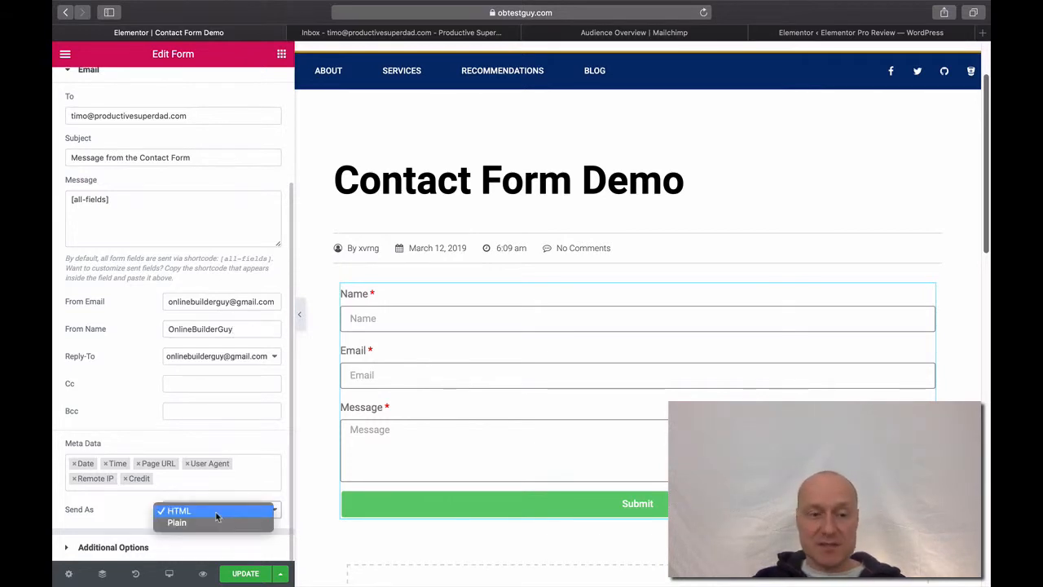
click(104, 512)
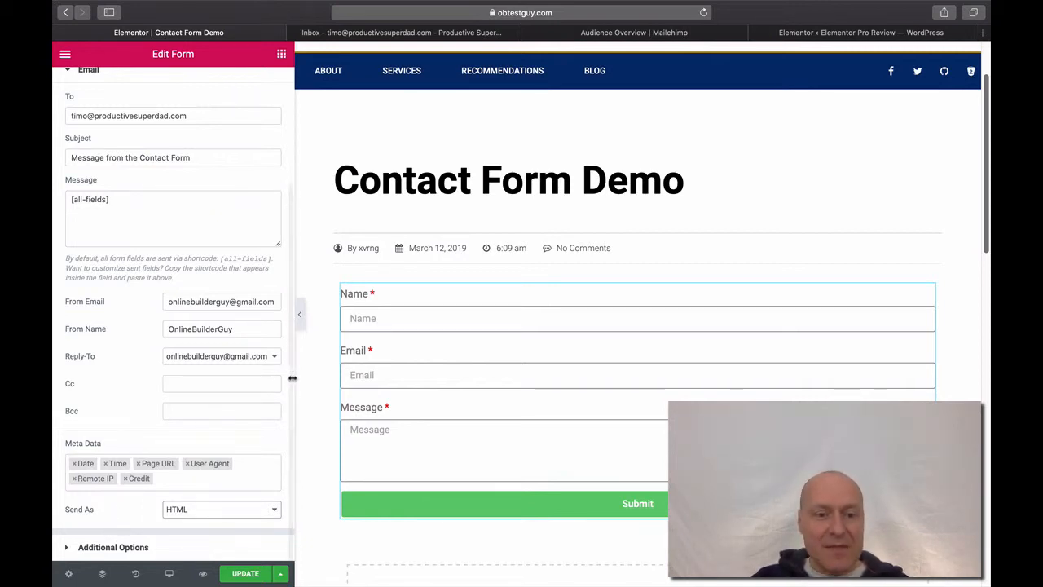
scroll(292, 377, up, 3)
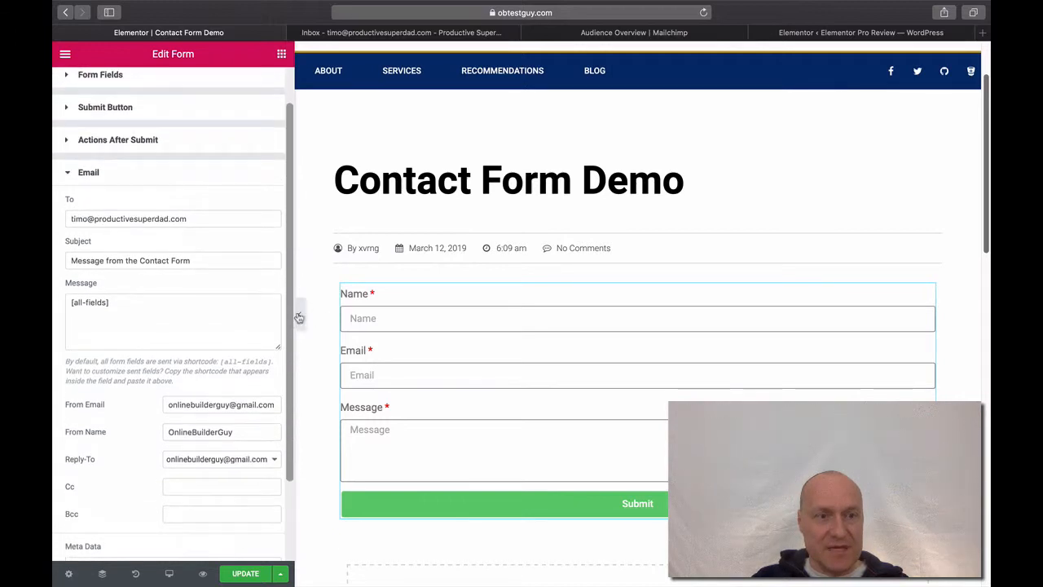
Switch on Custom Messages under Additional Options and review the editable success message text
click(70, 221)
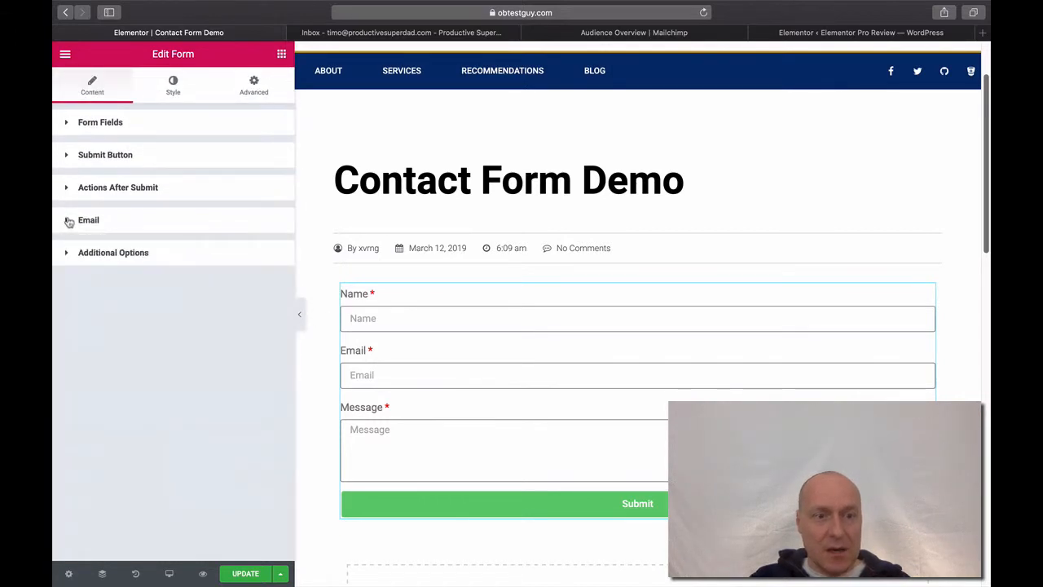
click(66, 257)
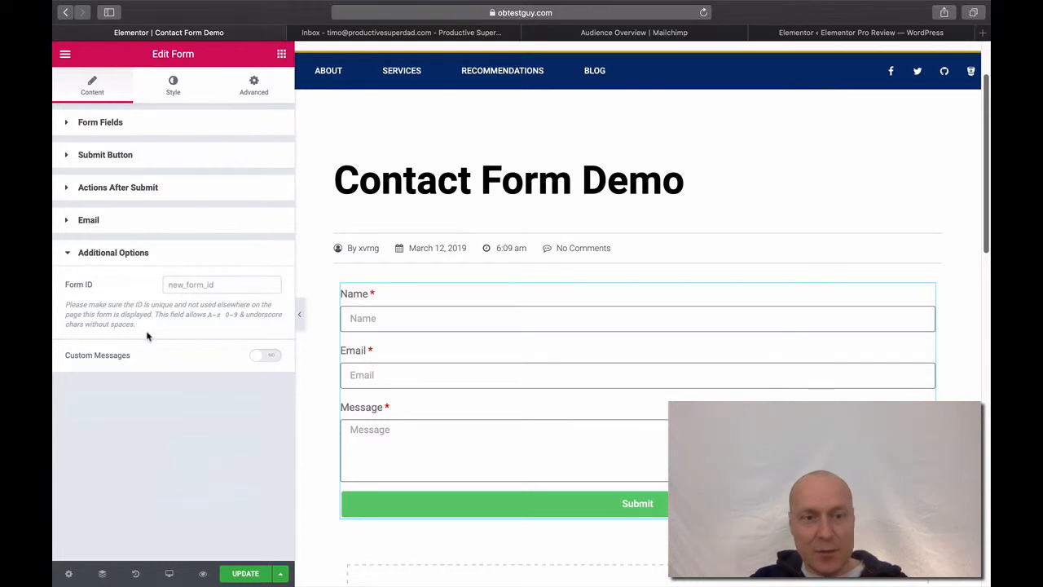
click(272, 363)
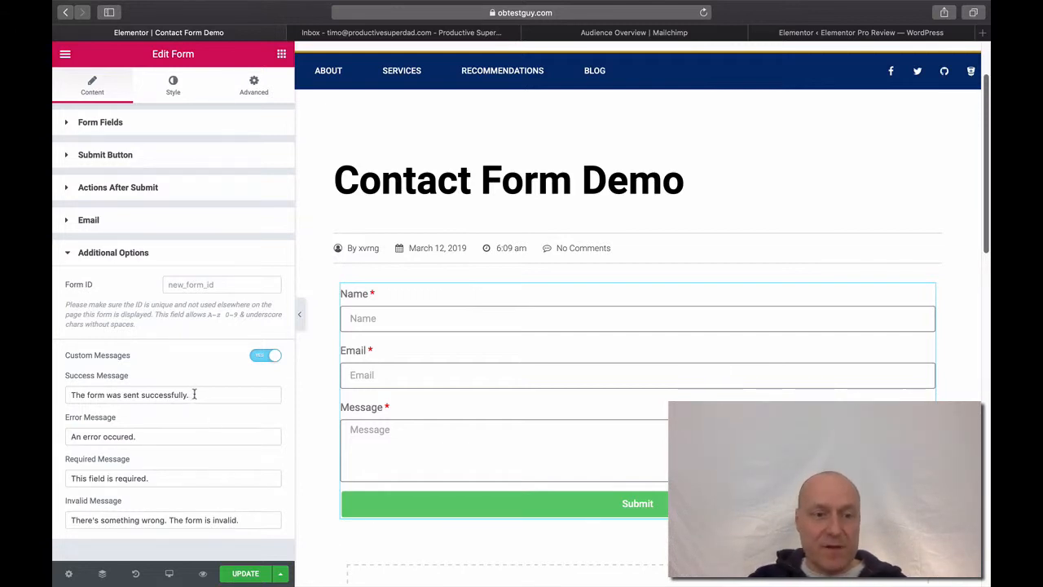
drag(193, 395, 68, 394)
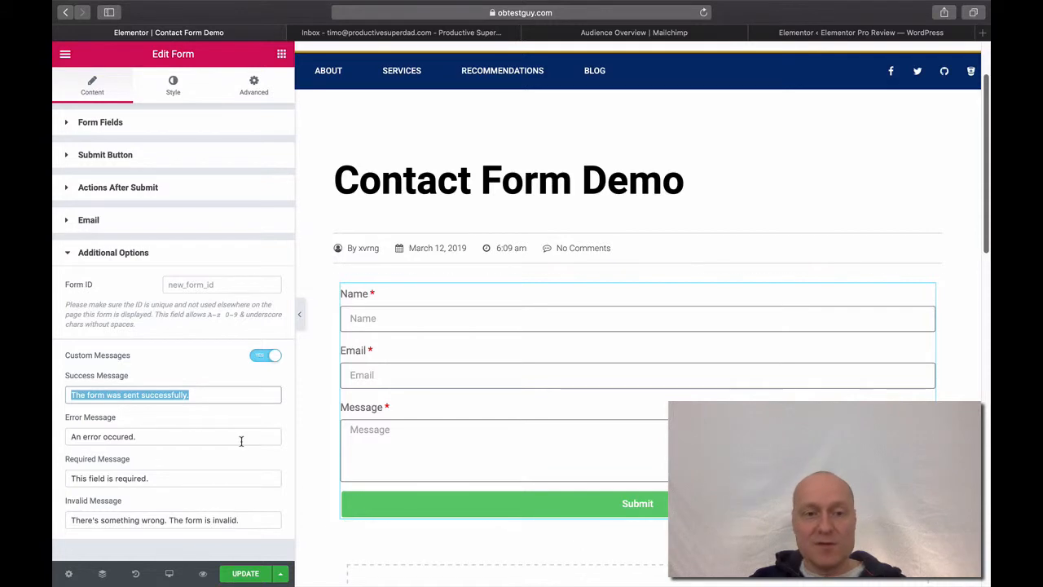
click(227, 395)
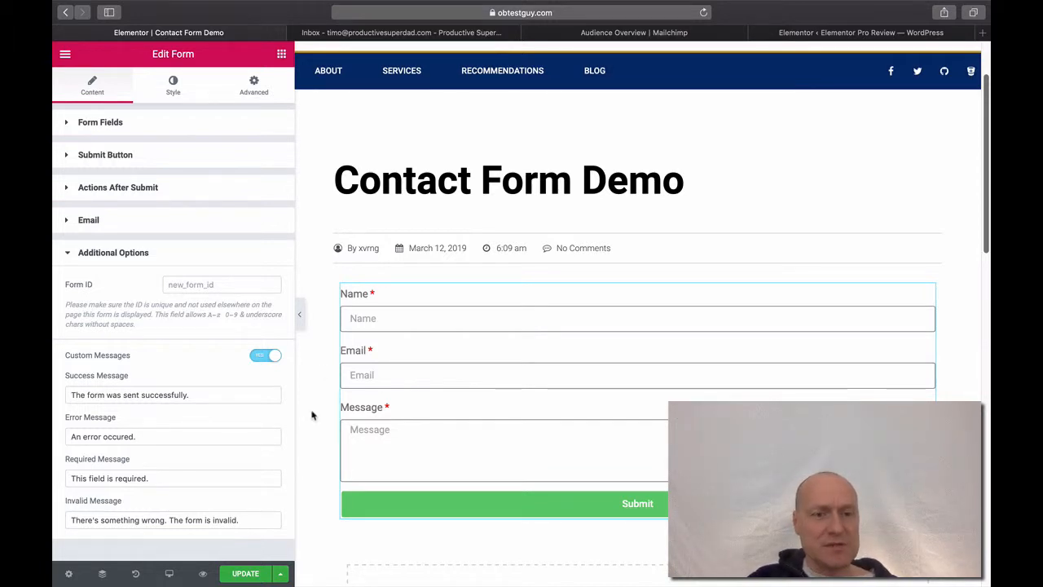
Save the Contact Form Demo page with UPDATE
click(258, 575)
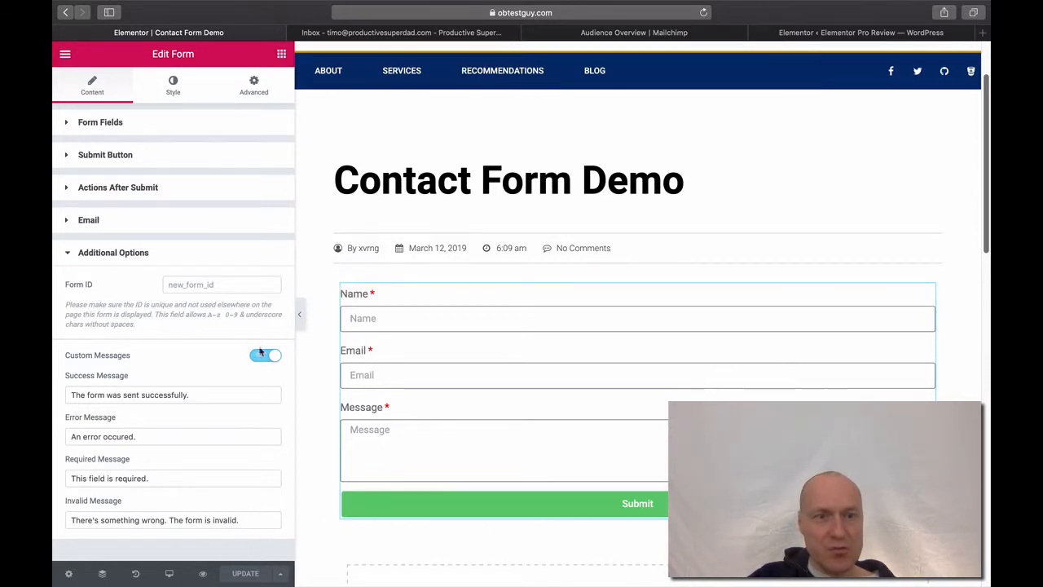
Exit to the dashboard and open Contact Form Demo from All Posts in a new tab
click(66, 54)
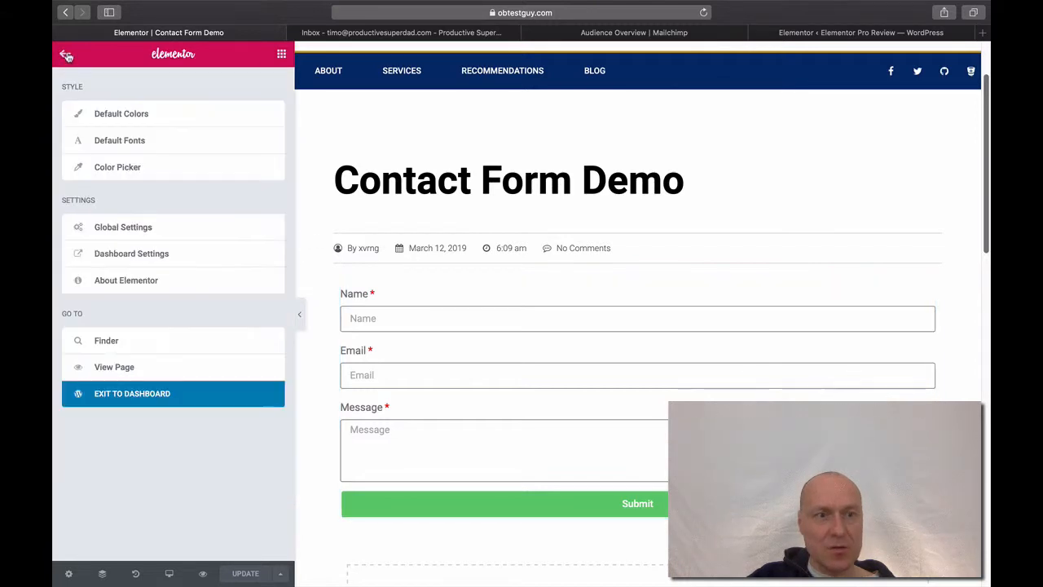
click(145, 394)
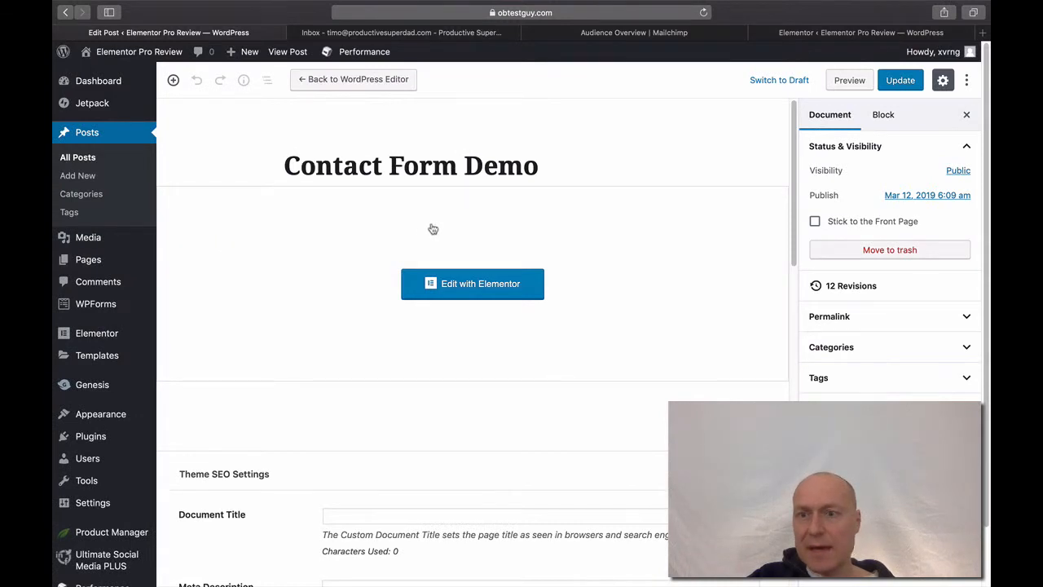
click(77, 157)
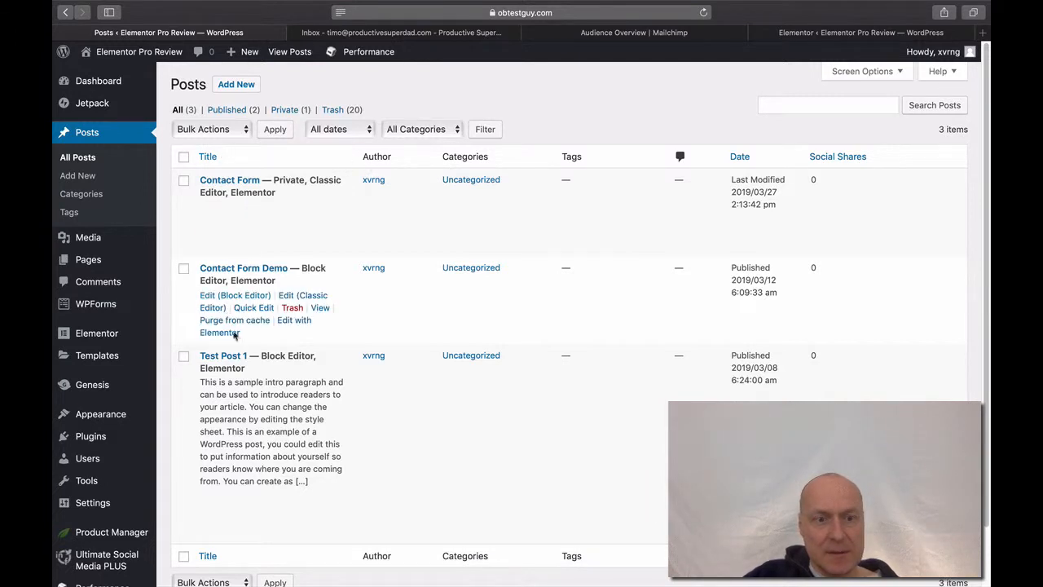
right_click(322, 311)
click(342, 311)
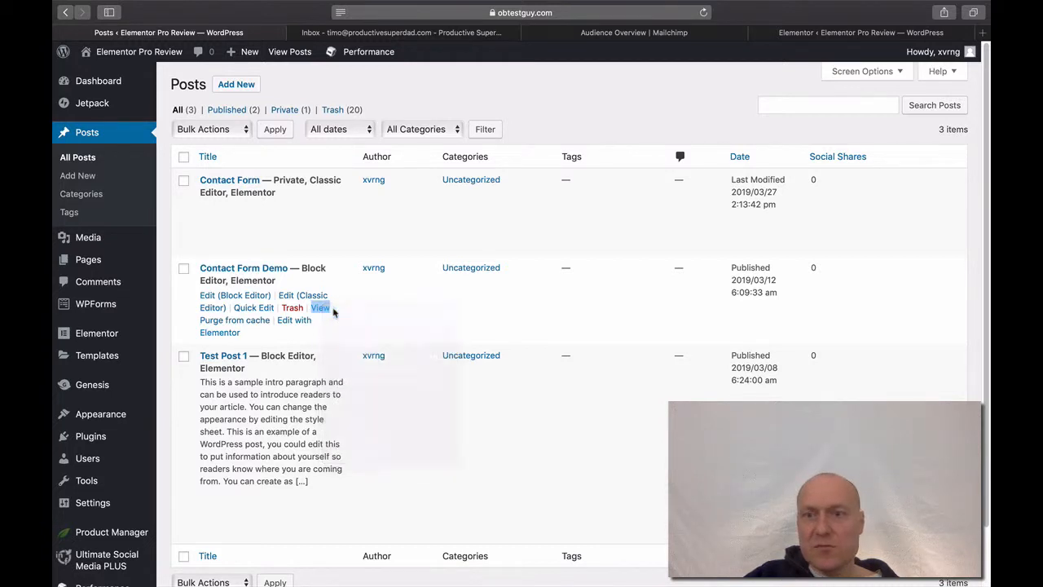
click(355, 32)
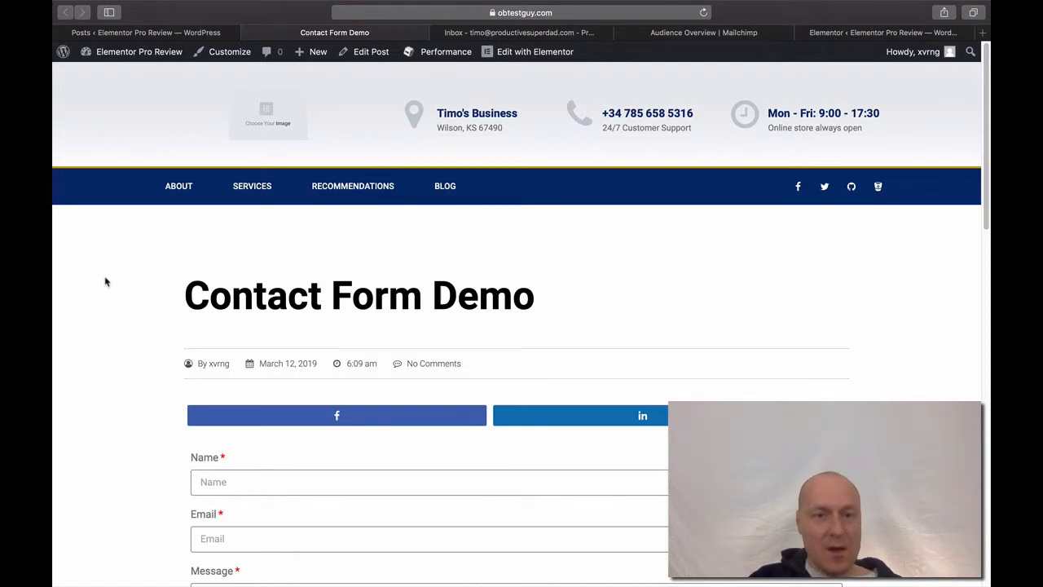
Fill the form with a test e-mail address and the message 'This is a test.' and submit it
scroll(106, 282, down, 3)
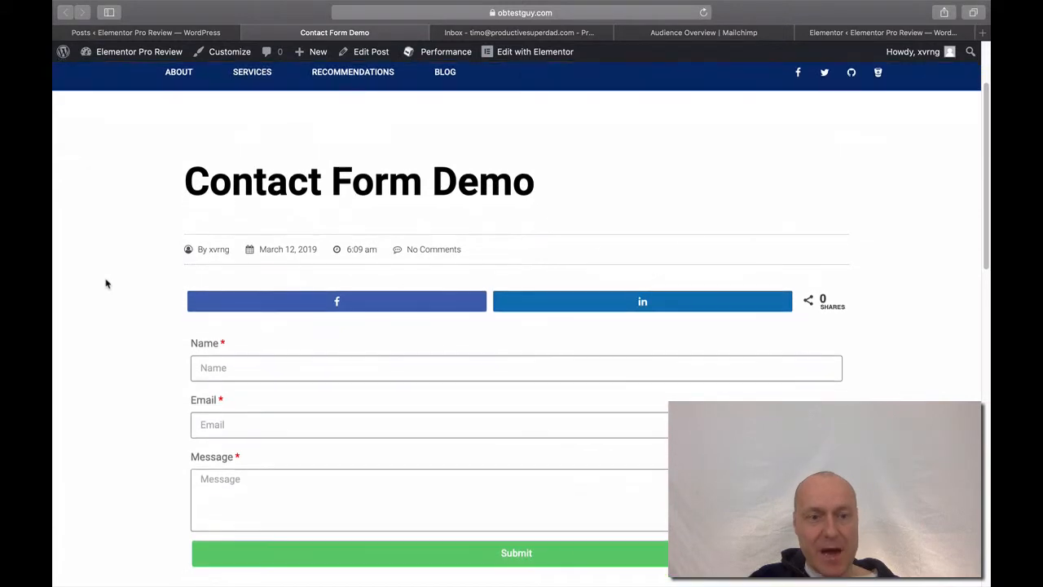
click(210, 367)
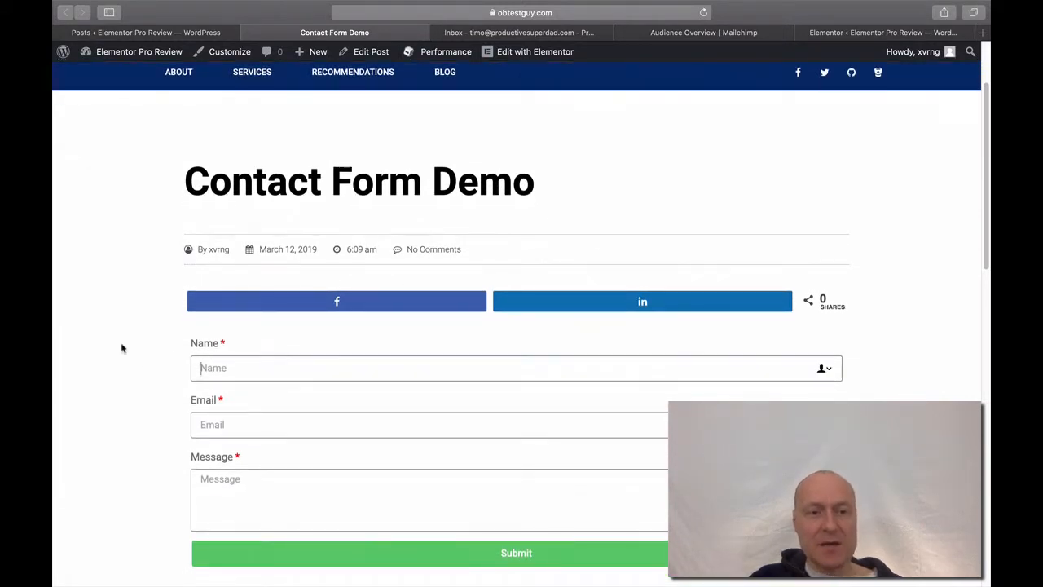
text(Timo)
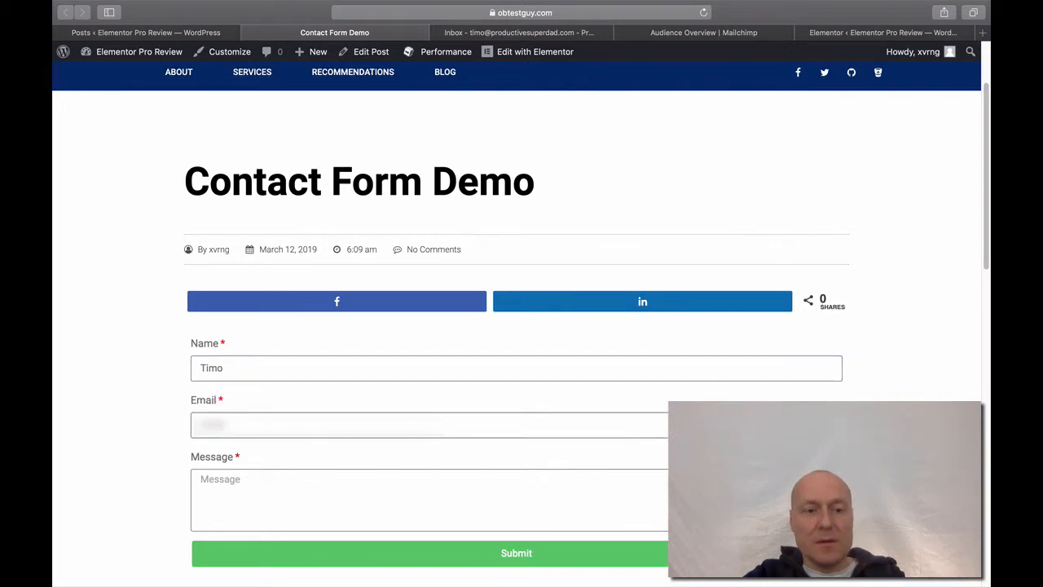
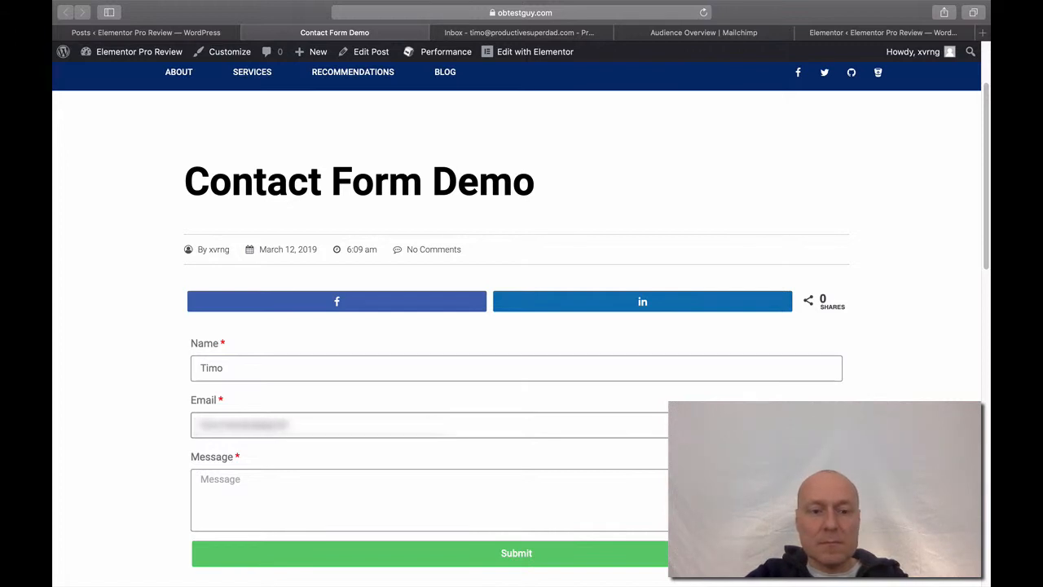
key(Tab)
text(T)
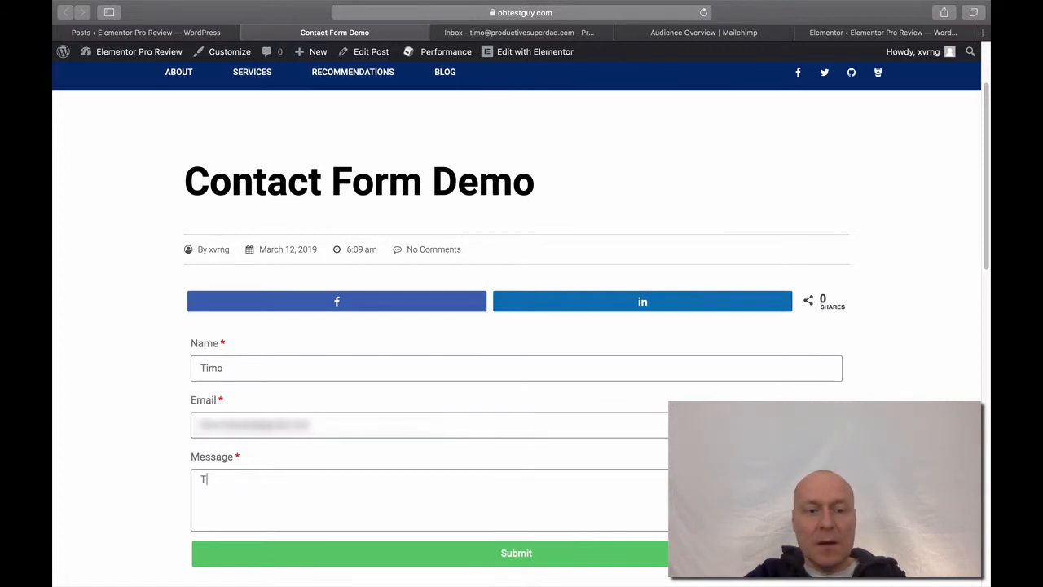
text(his is a test.)
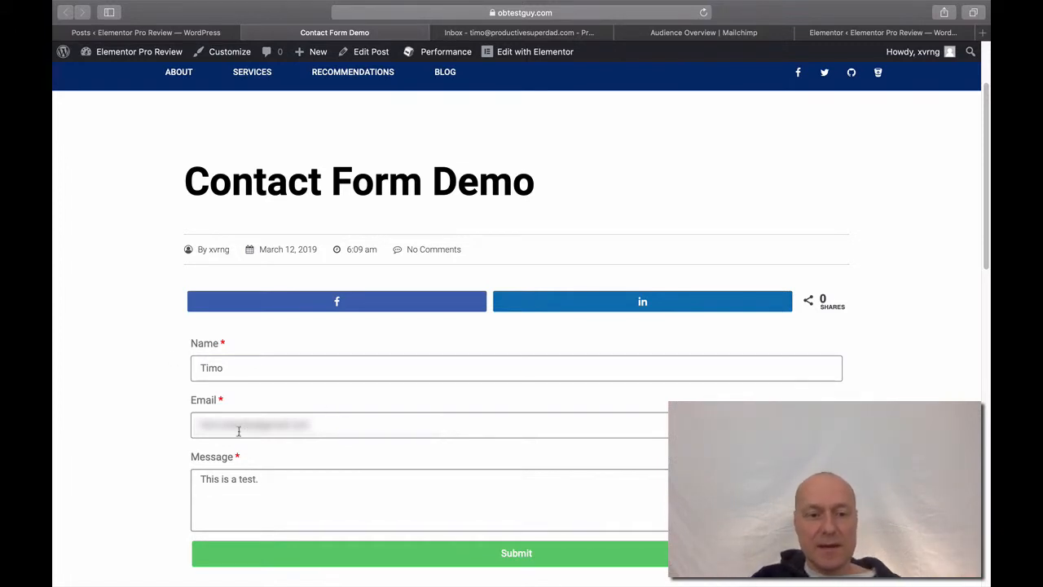
click(446, 562)
Scroll the inbox to find the 'Message from the Contact Form' e-mail
scroll(132, 468, down, 2)
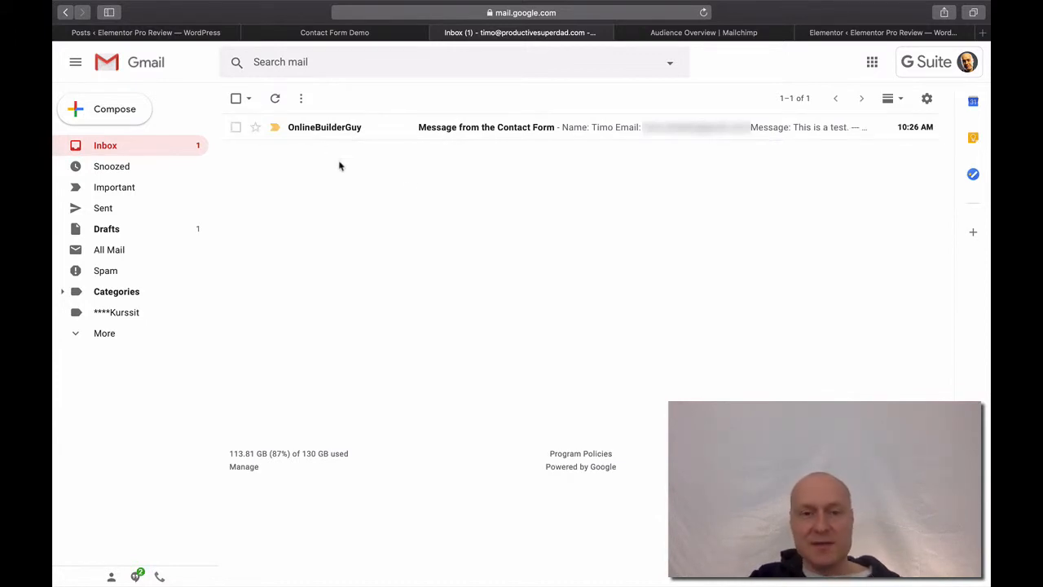
Open the 'Message from the Contact Form' e-mail and confirm it contains 'This is a test.'
click(421, 139)
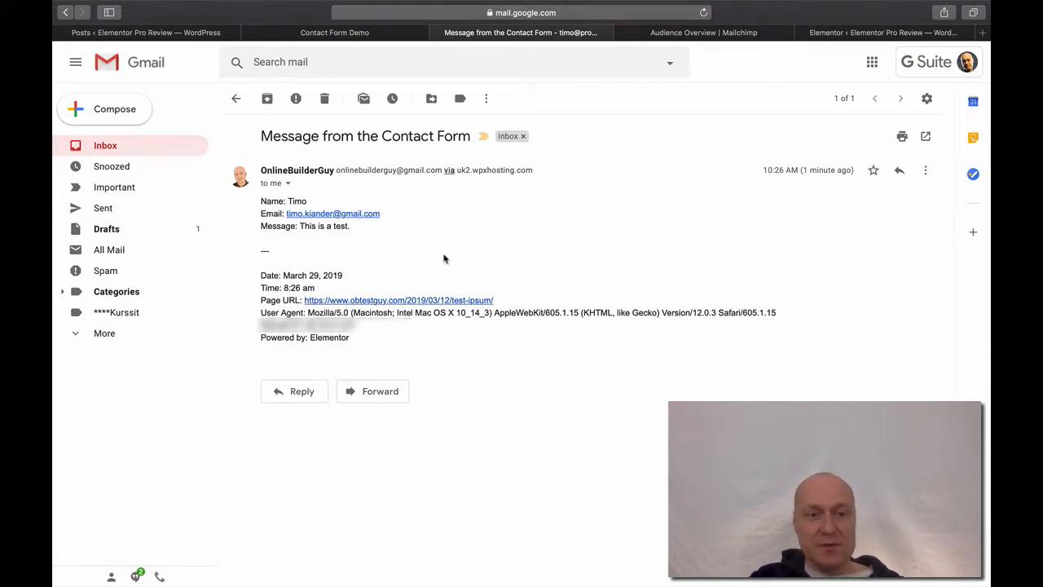
drag(358, 228, 297, 228)
click(397, 241)
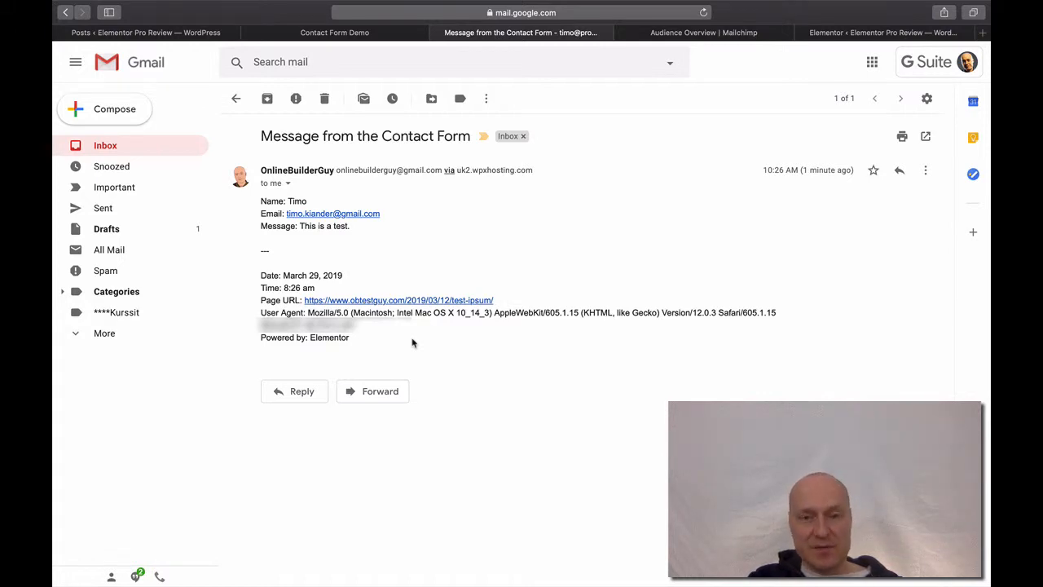
Return to the Contact Form Demo tab showing 'The form was sent successfully.'
click(320, 35)
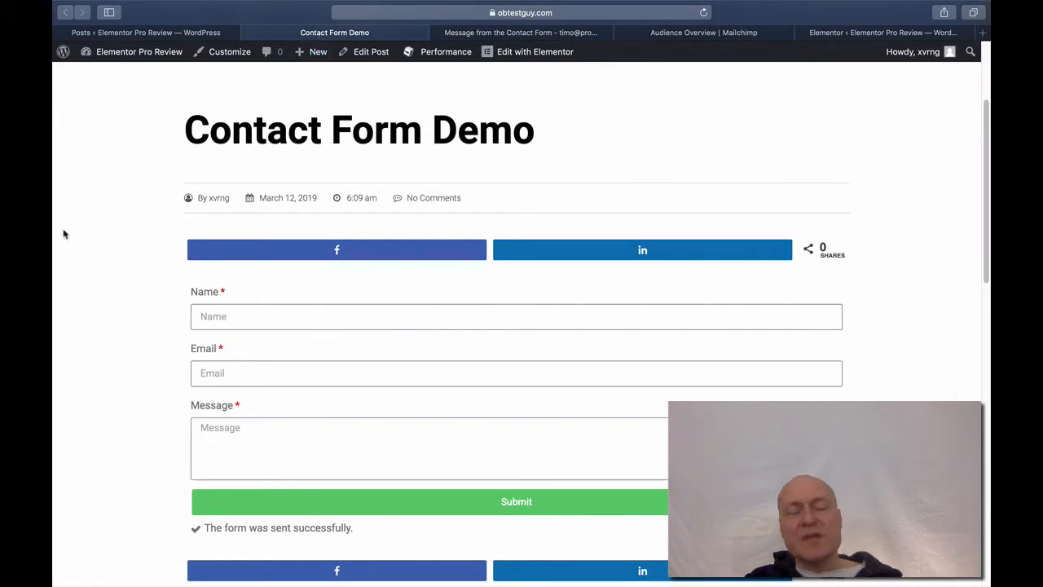